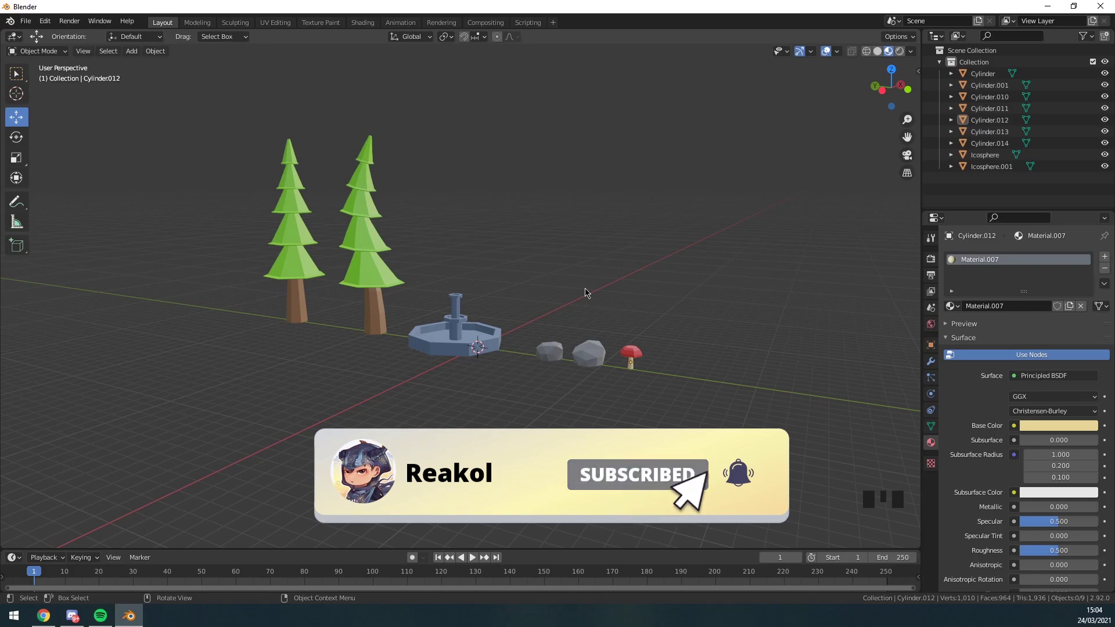
middle_drag(588, 292, 604, 319)
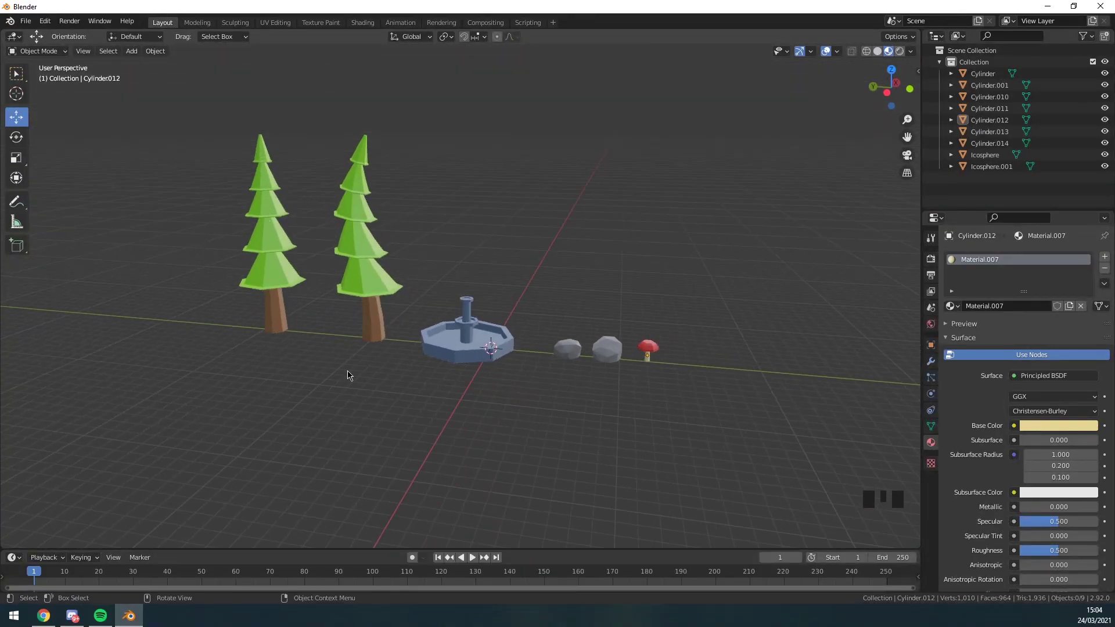
middle_drag(538, 273, 486, 283)
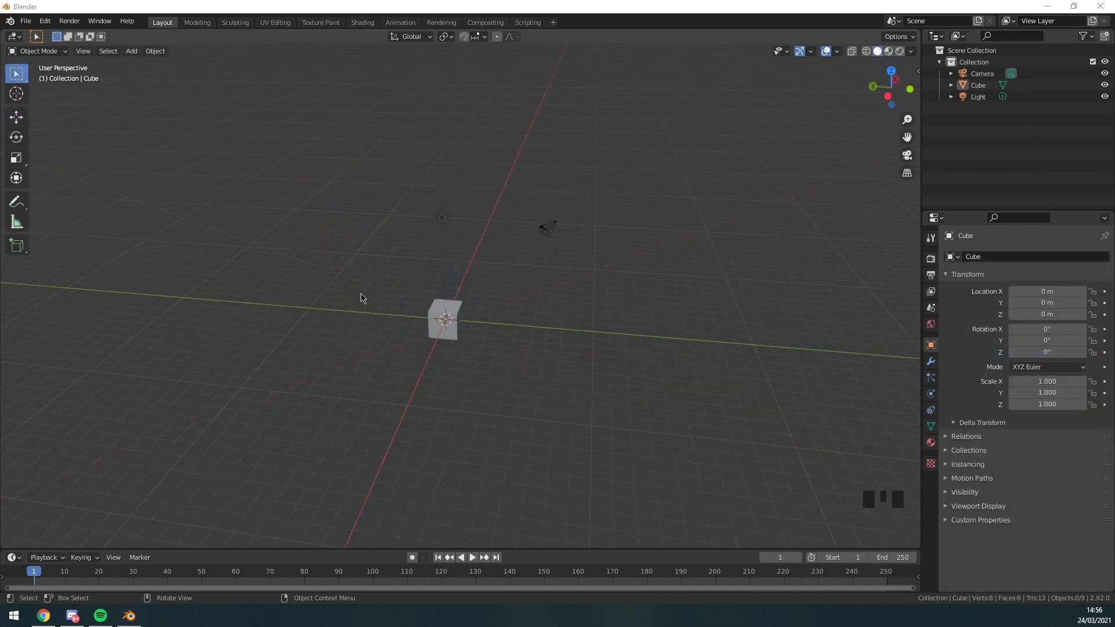
Step: Delete the default cube, camera and light from the scene
mouse_move(364, 299)
middle_down()
mouse_move(389, 296)
mouse_move(371, 291)
mouse_move(372, 304)
middle_up()
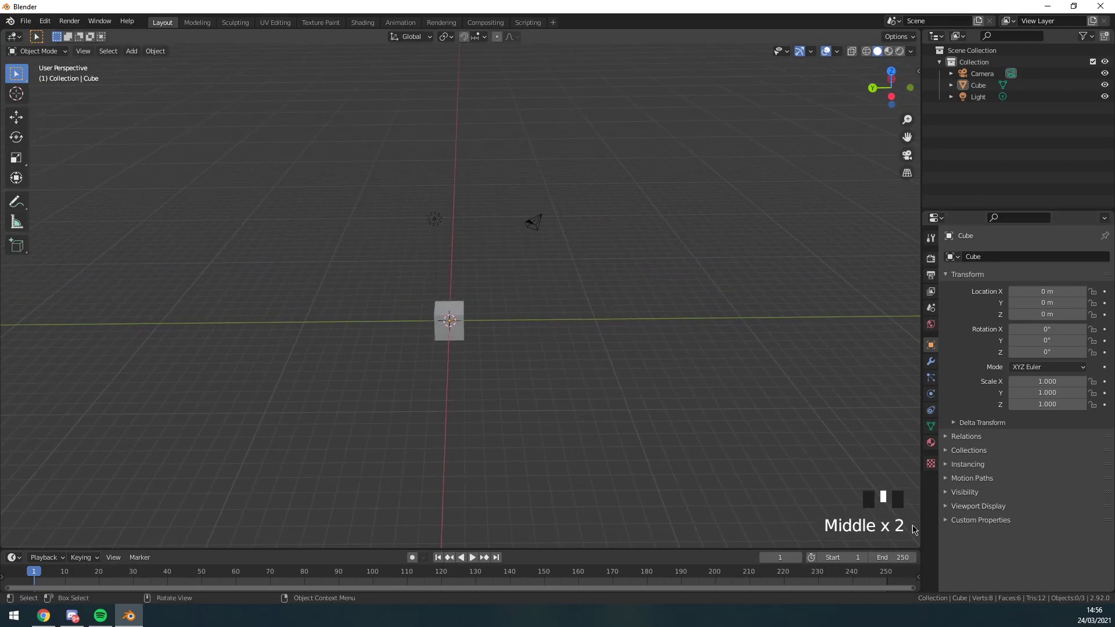
middle_drag(553, 388, 563, 360)
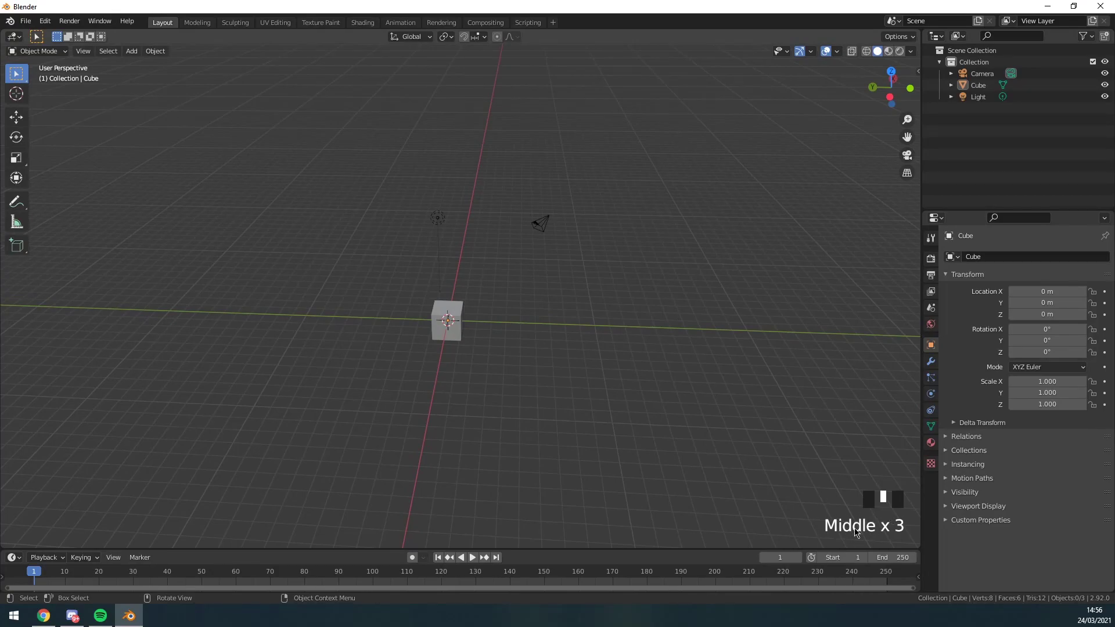
middle_drag(510, 322, 544, 222)
drag(543, 223, 294, 361)
key(Delete)
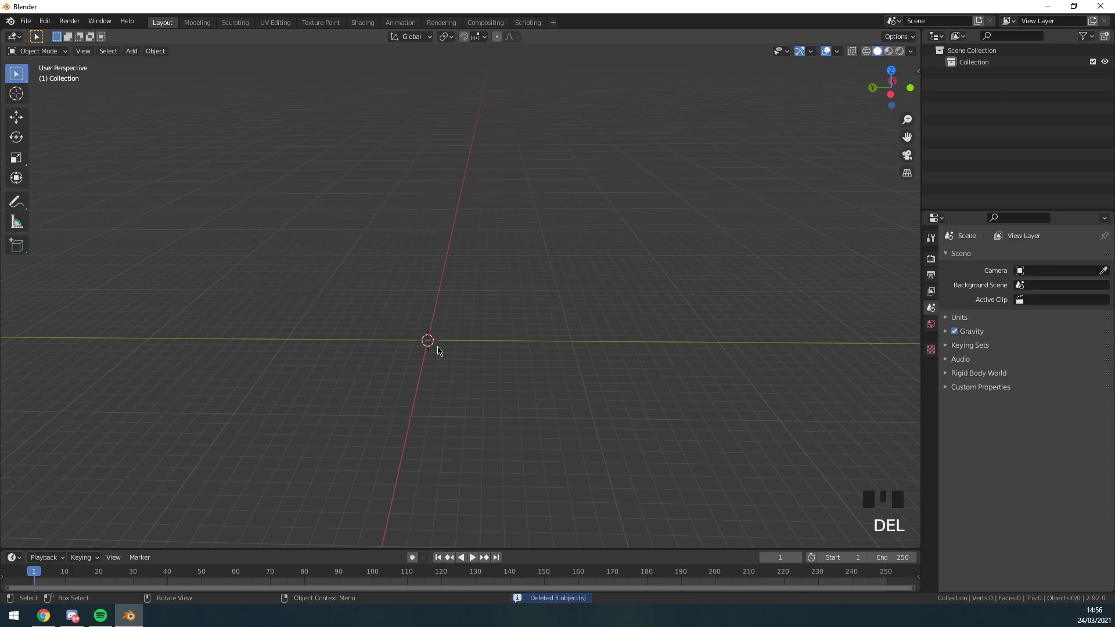
Step: Add a cylinder mesh at the origin and set its vertex count to 7
click(156, 51)
mouse_move(132, 51)
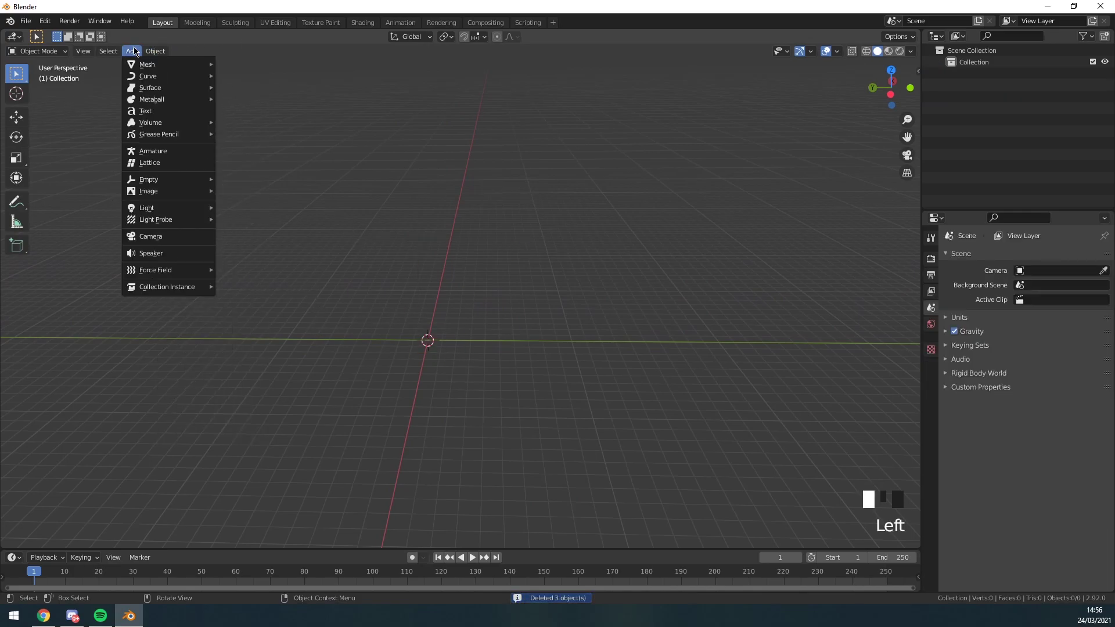
mouse_move(174, 64)
click(258, 125)
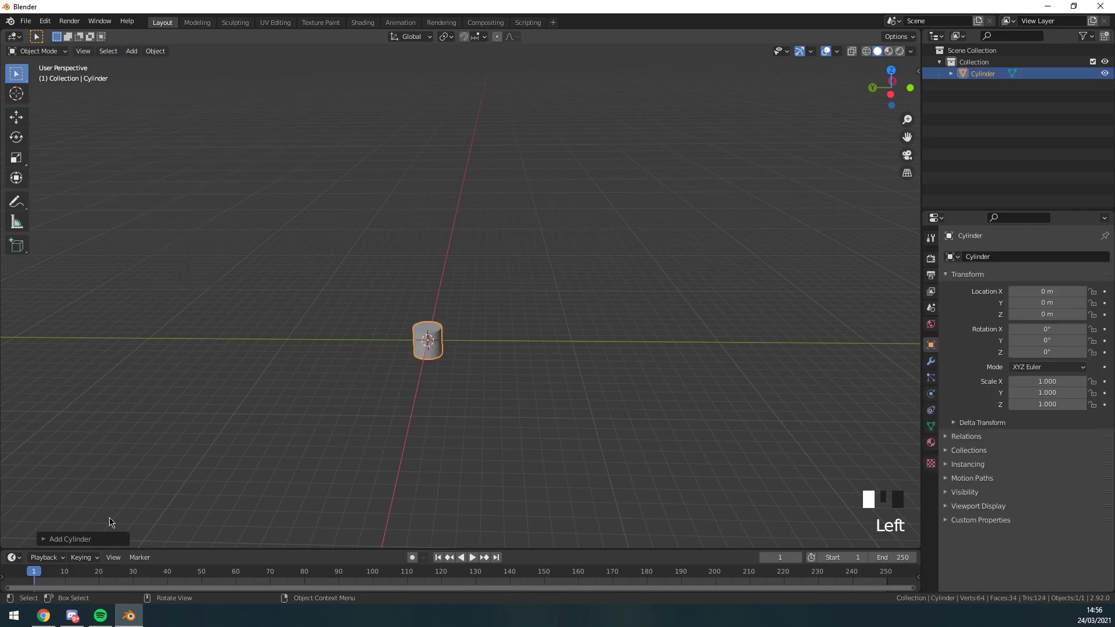
click(110, 538)
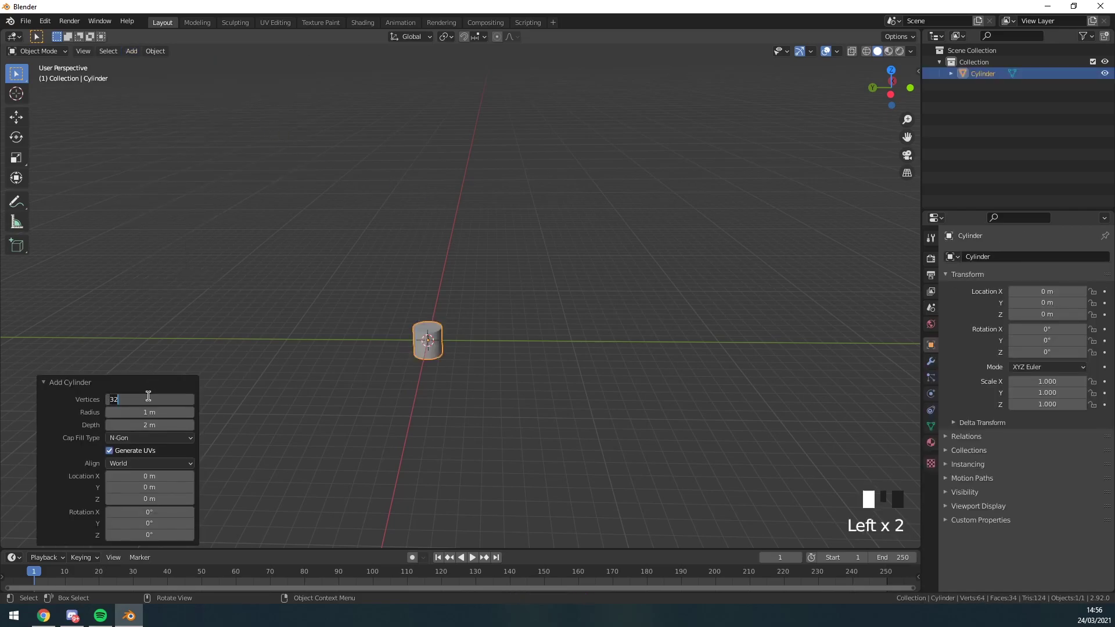
key(Return)
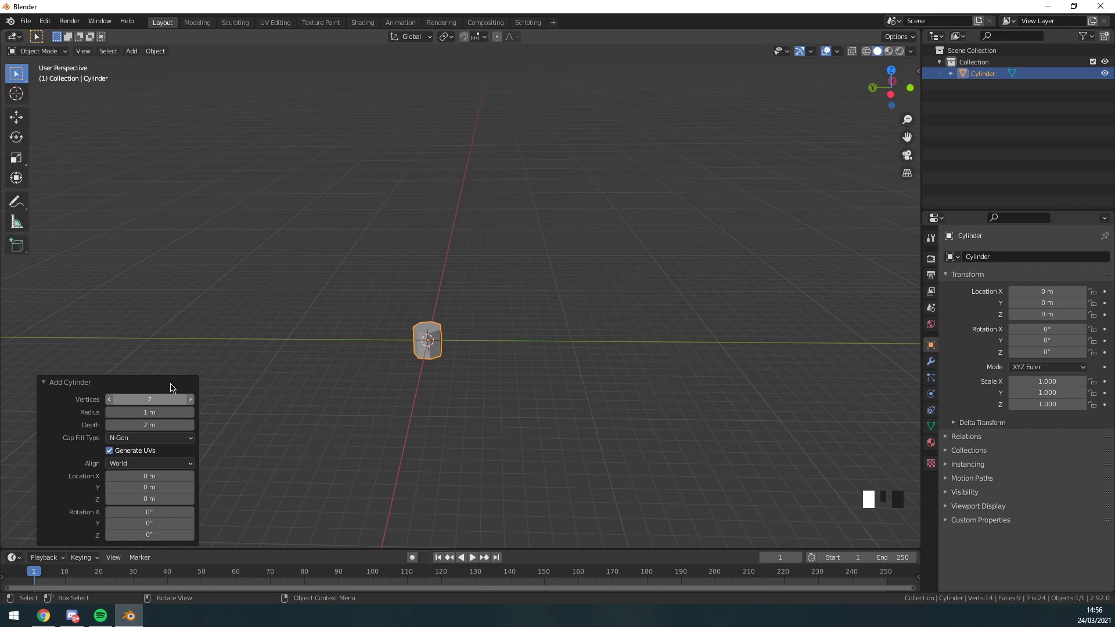
Step: Raise the cylinder 1 m along Z in the left orthographic view so that its base sits on the ground line
scroll(569, 273, up, 2)
click(412, 360)
click(892, 98)
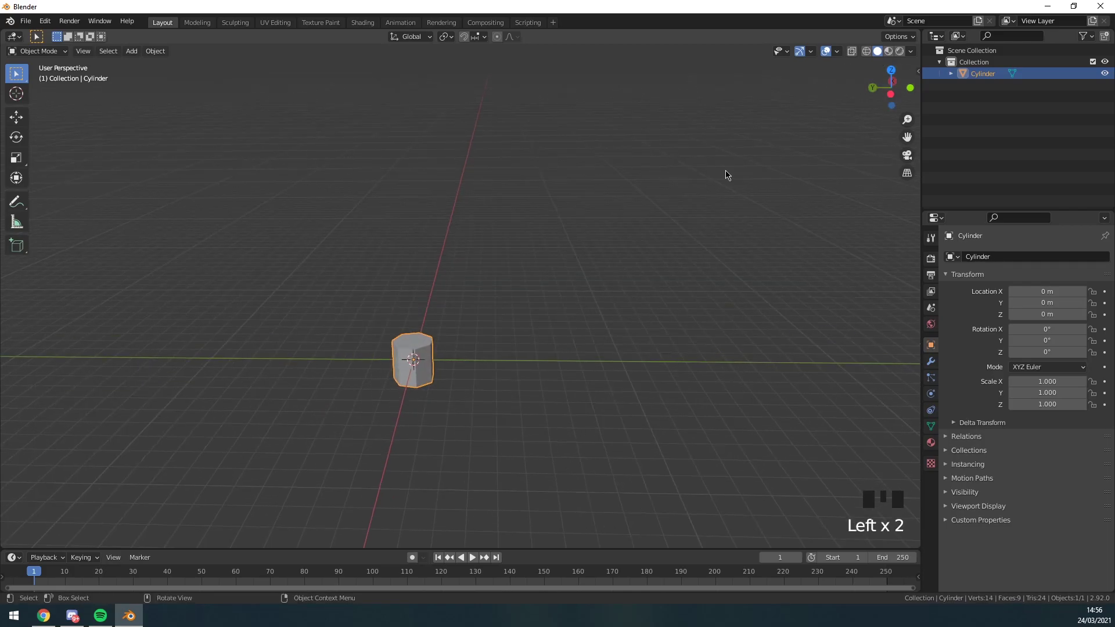
click(891, 83)
shift+middle_drag(557, 182, 637, 127)
click(10, 124)
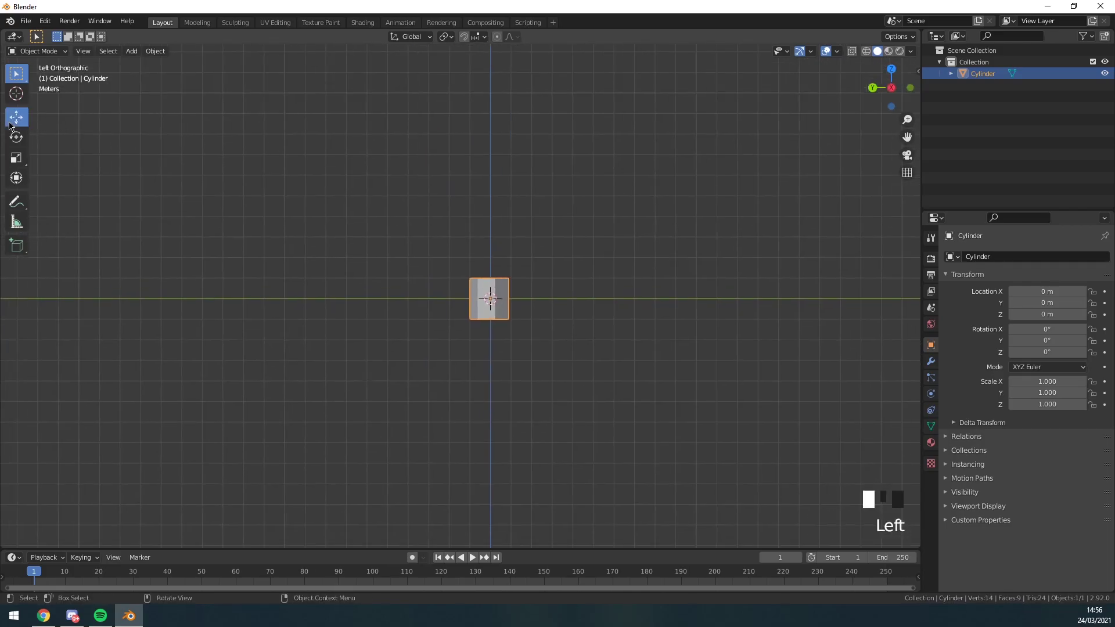
shift+middle_drag(444, 300, 367, 334)
scroll(367, 333, up, 4)
ctrl+drag(368, 333, 376, 293)
Step: Select the cylinder's top face in wireframe edit mode and move it up 13 m to form a tall trunk
key(Tab)
key(z)
scroll(165, 110, down, 3)
shift+middle_drag(298, 172, 323, 187)
drag(531, 250, 389, 314)
shift+middle_drag(387, 307, 393, 362)
click(19, 117)
scroll(426, 242, down, 1)
shift+middle_drag(426, 242, 423, 304)
ctrl+drag(442, 370, 443, 192)
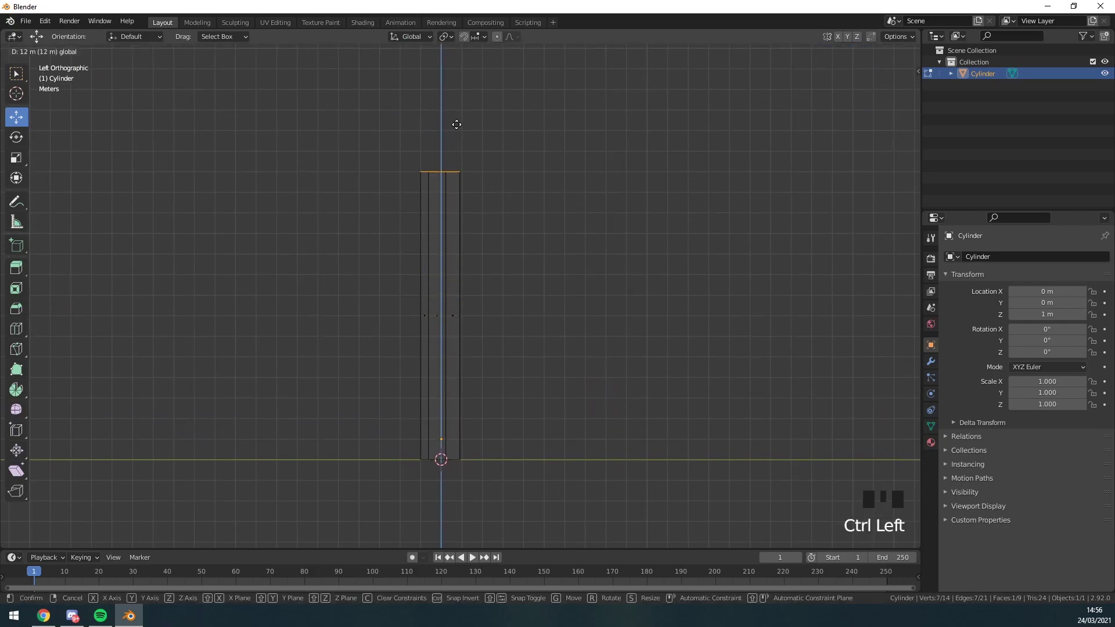
ctrl+drag(461, 94, 461, 94)
Step: Scale the trunk's top face to 0.2 and return to solid shading in object mode
key(s)
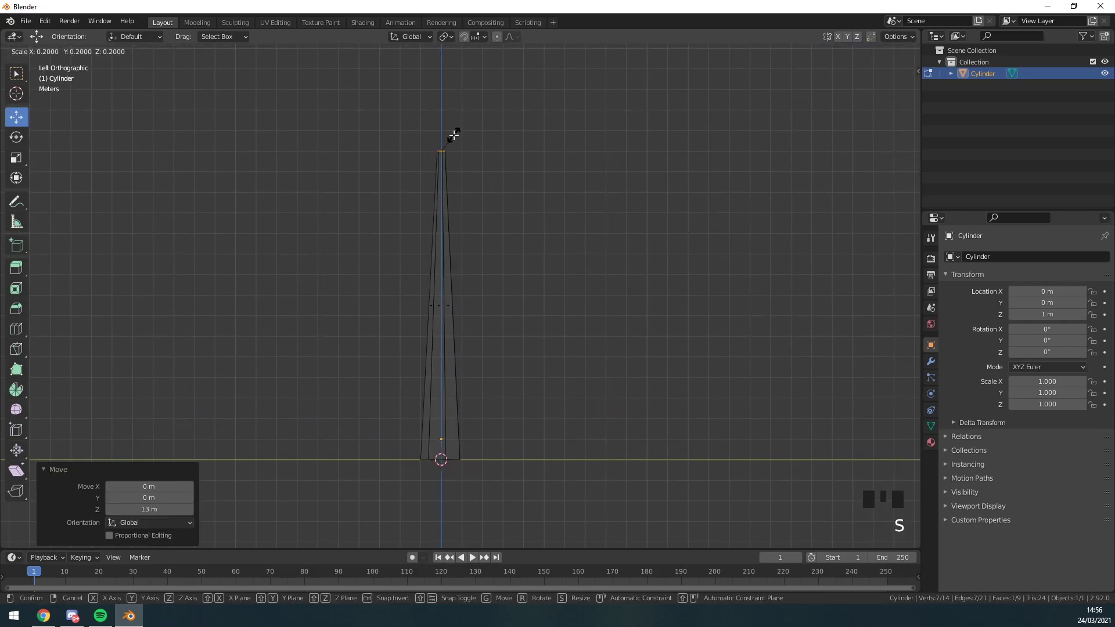
ctrl+click(453, 134)
key(z)
key(Tab)
Step: Add two evenly spaced loop cuts along the trunk and scale them to about 0.8
key(Tab)
key(ctrl+r)
scroll(444, 295, up, 1)
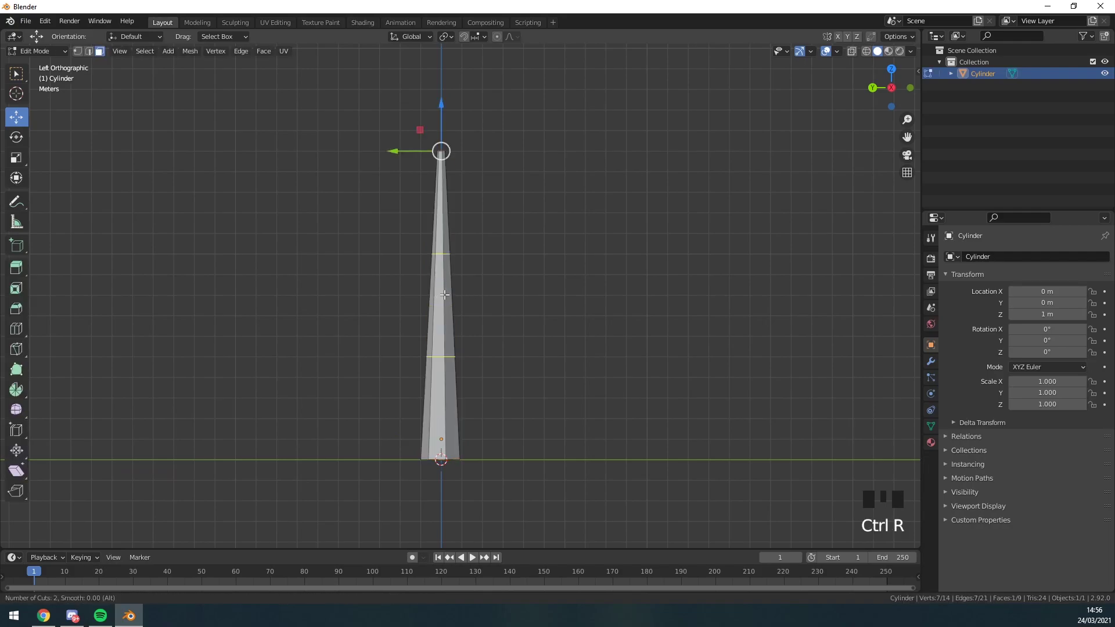
click(444, 295)
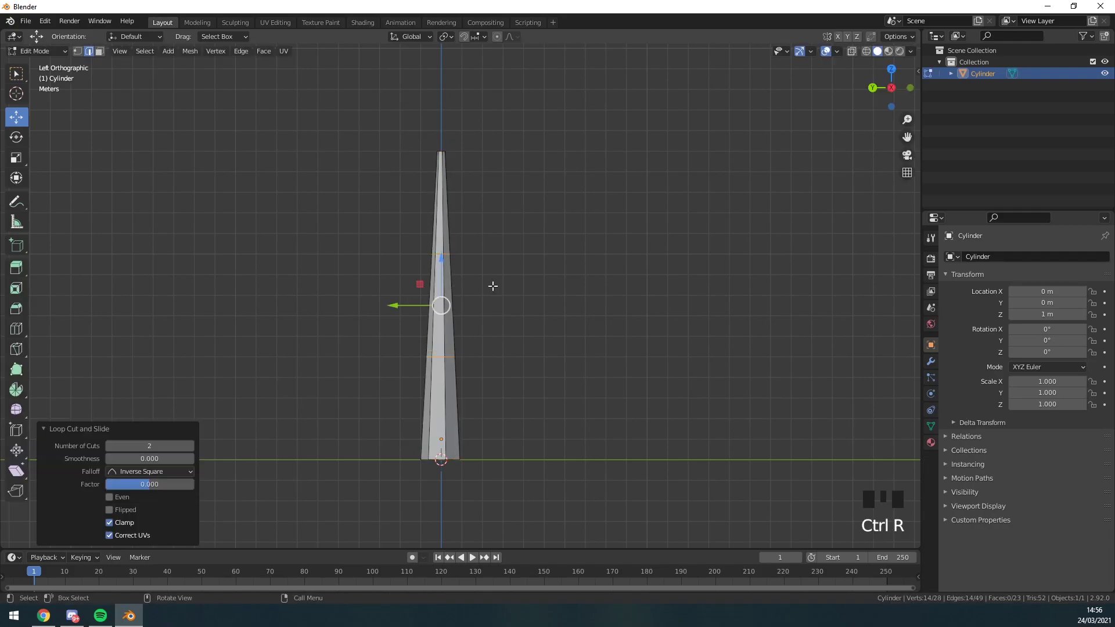
middle_drag(491, 286, 609, 316)
key(s)
click(592, 316)
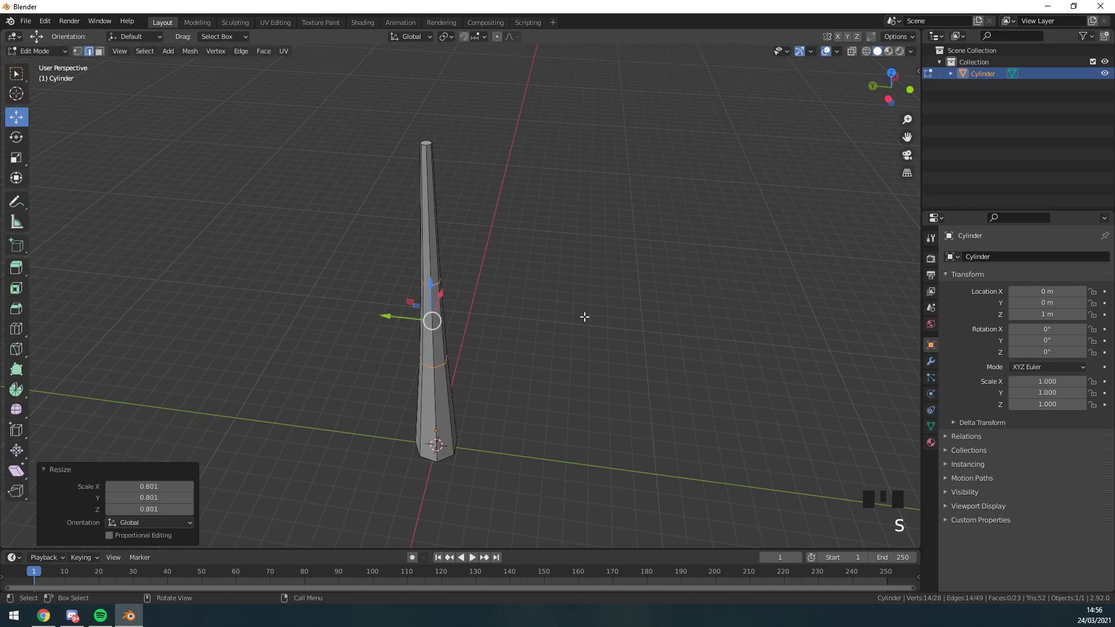
key(Tab)
Step: Add a second 7-vertex cylinder and move it up about 15.4 m to the tip of the trunk
middle_drag(687, 323, 573, 244)
scroll(555, 202, down, 2)
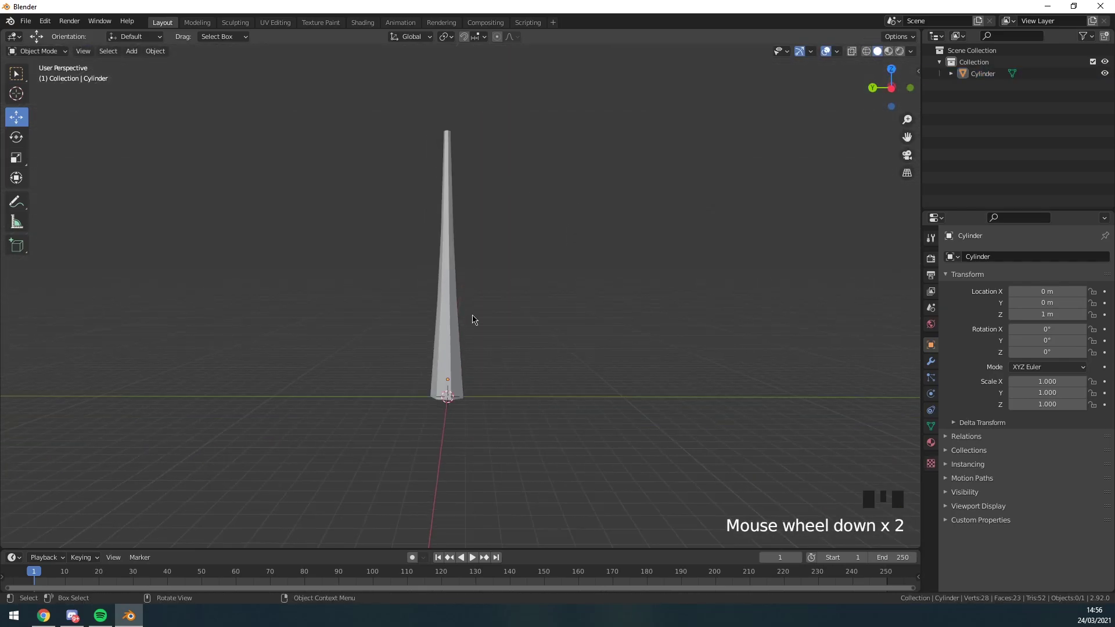
shift+middle_drag(437, 193, 512, 195)
click(133, 51)
mouse_move(141, 65)
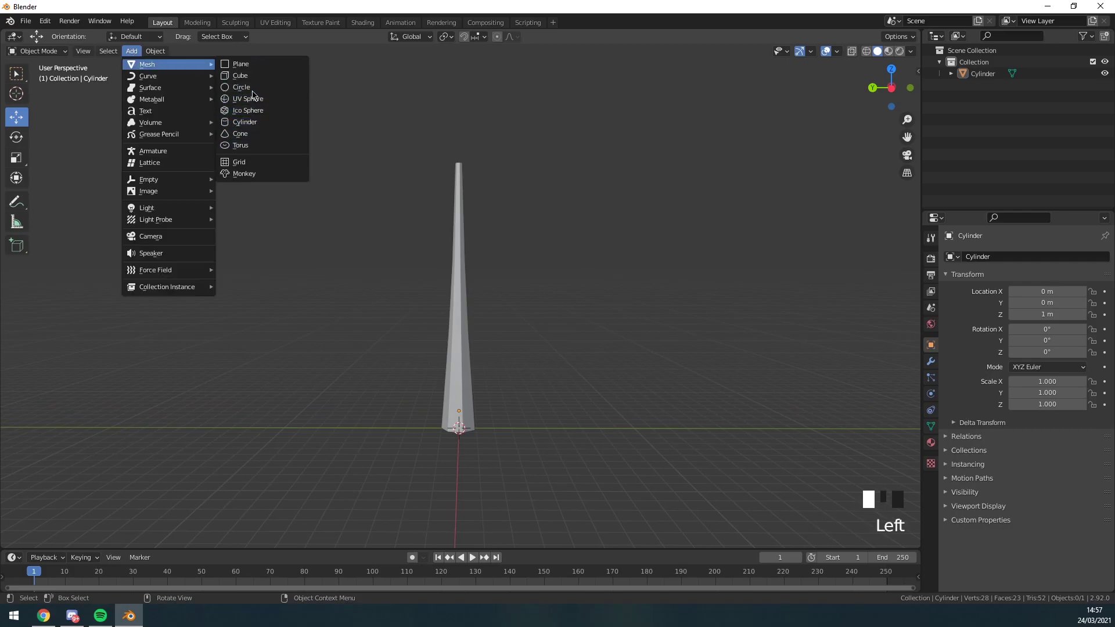
click(248, 125)
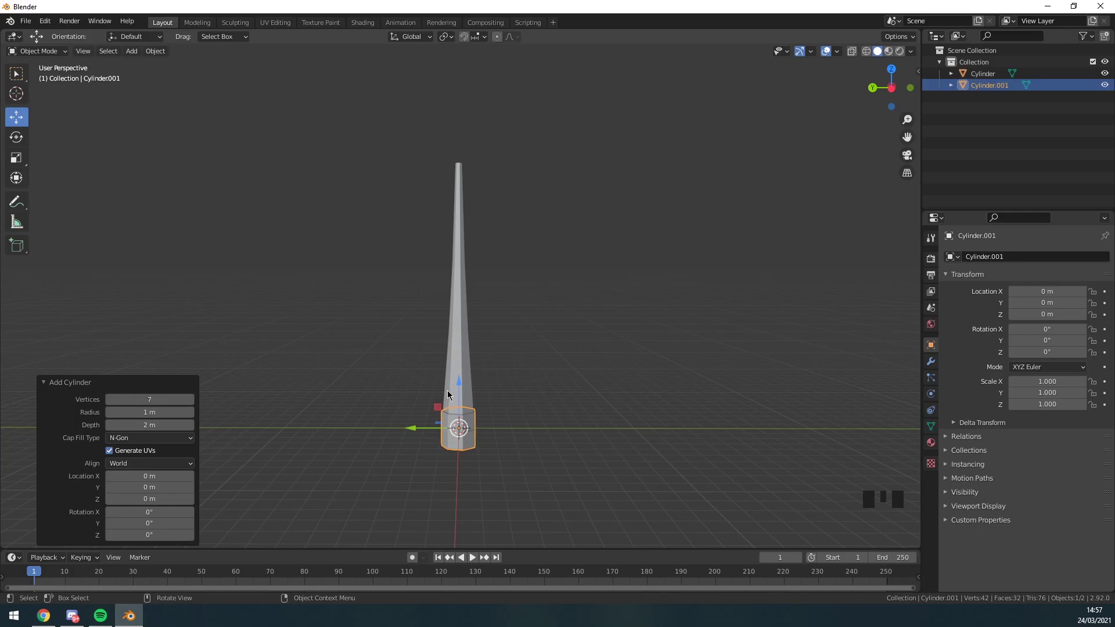
ctrl+drag(458, 388, 485, 107)
Step: Select the upper cylinder's top face in wireframe edit mode and scale it down to a narrow tip
shift+middle_drag(545, 114, 540, 179)
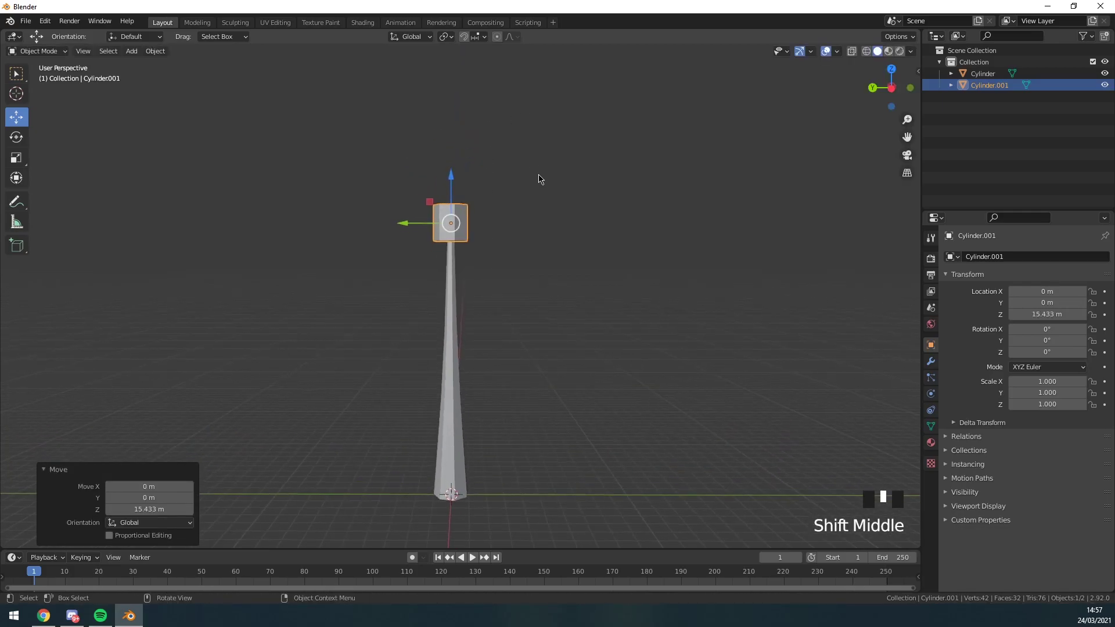
scroll(540, 180, up, 3)
key(Tab)
key(z)
click(100, 51)
click(577, 127)
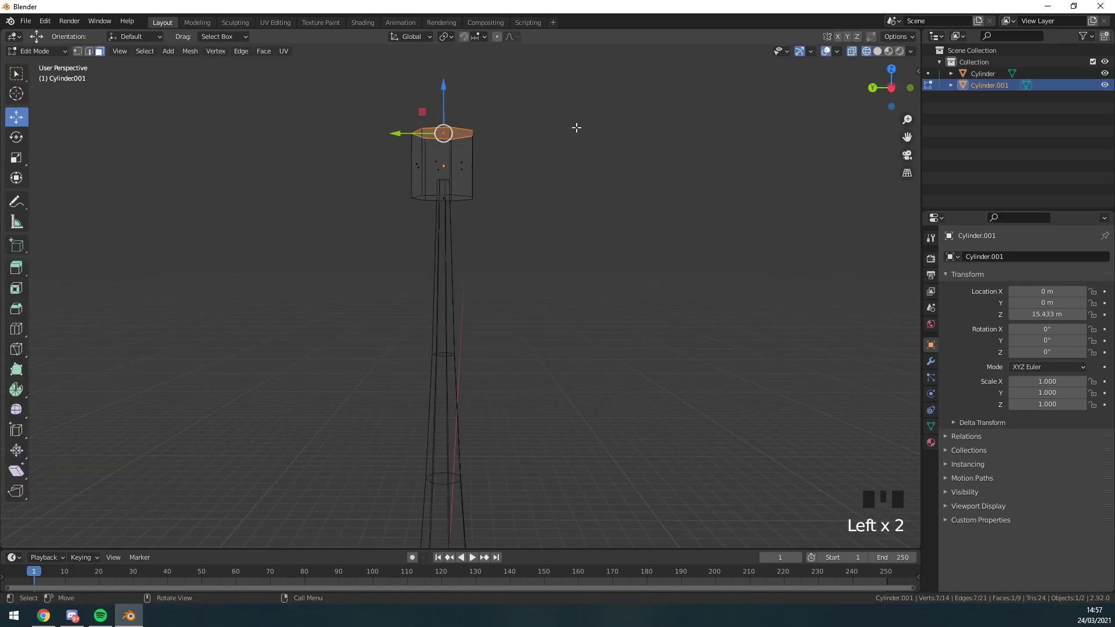
key(s)
click(462, 126)
Step: Scale down the bottom face of the upper cylinder
mouse_move(552, 124)
shift+middle_down()
mouse_move(522, 204)
mouse_move(462, 177)
mouse_move(470, 214)
mouse_move(462, 197)
shift+middle_up()
click(508, 229)
key(s)
click(529, 213)
key(Tab)
Step: Inset the cone's bottom face by about 0.14 m and extrude the inset face upward into the cone
key(Tab)
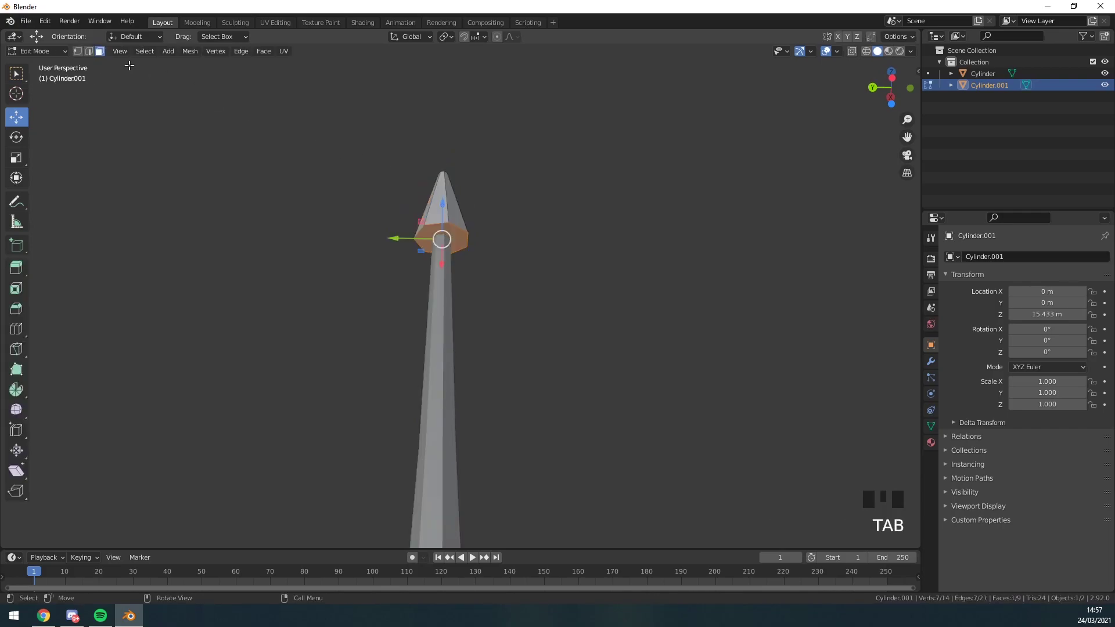
scroll(455, 185, up, 2)
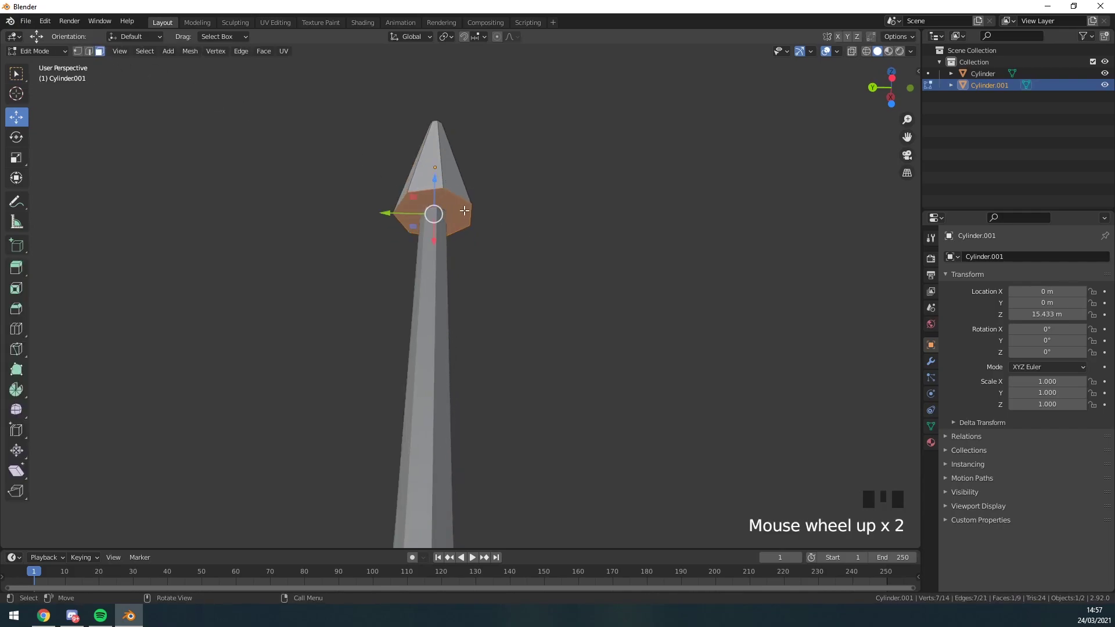
click(465, 210)
key(i)
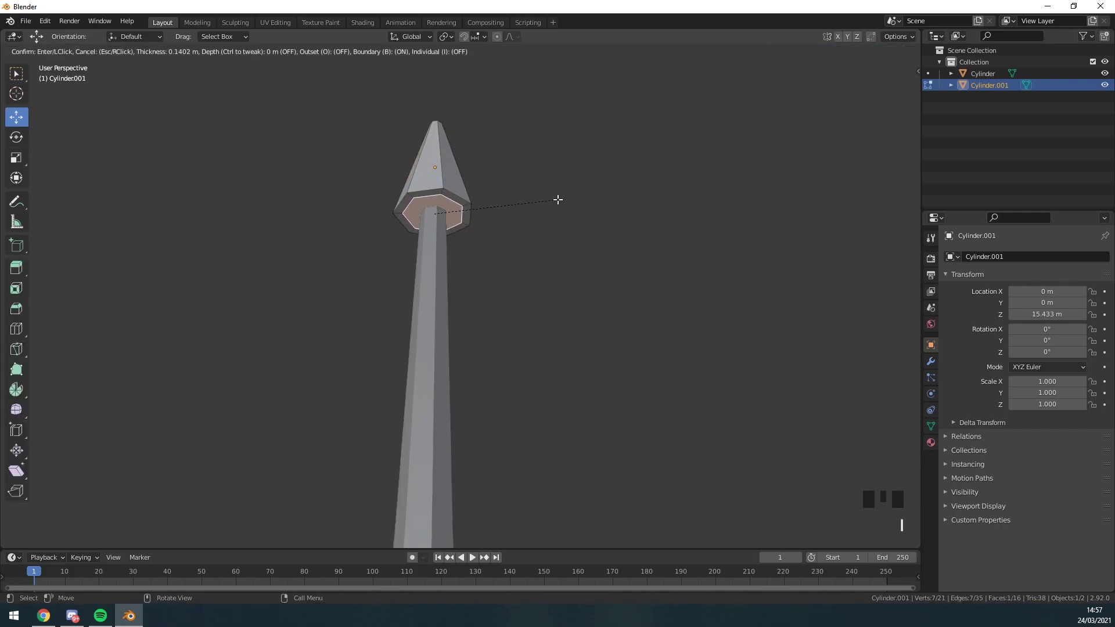
click(558, 200)
key(e)
click(556, 133)
Step: Scale the extruded face inside the cone to about 0.345
mouse_move(556, 133)
middle_down()
mouse_move(559, 122)
mouse_move(576, 125)
middle_up()
shift+middle_drag(576, 125, 579, 199)
scroll(580, 199, up, 2)
key(s)
click(488, 187)
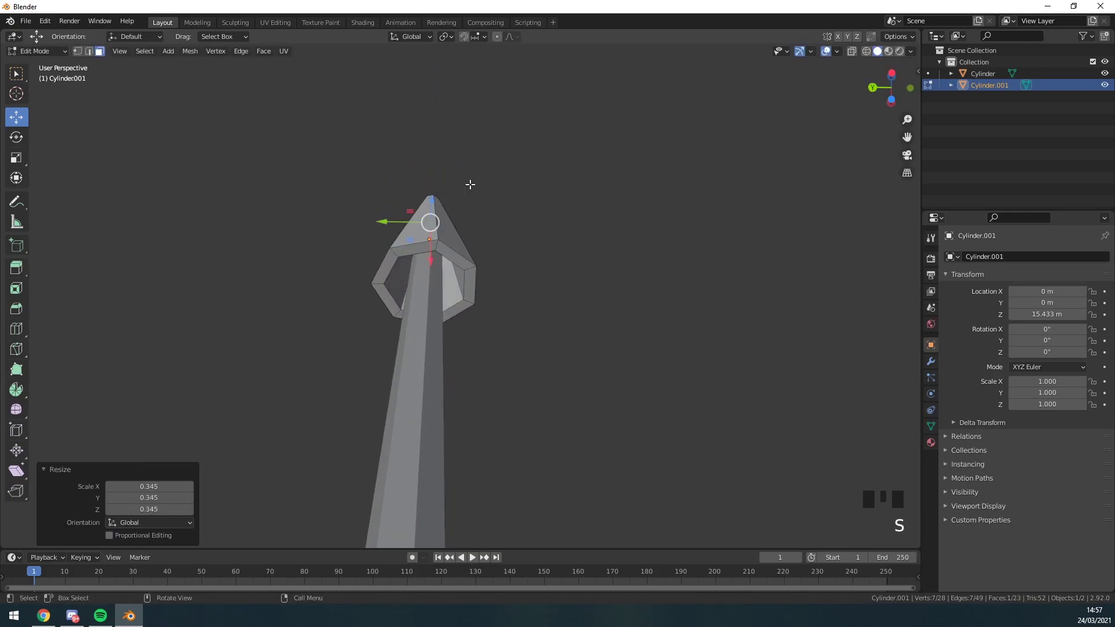
key(Tab)
middle_drag(489, 187, 458, 226)
key(Tab)
click(460, 254)
alt+click(460, 253)
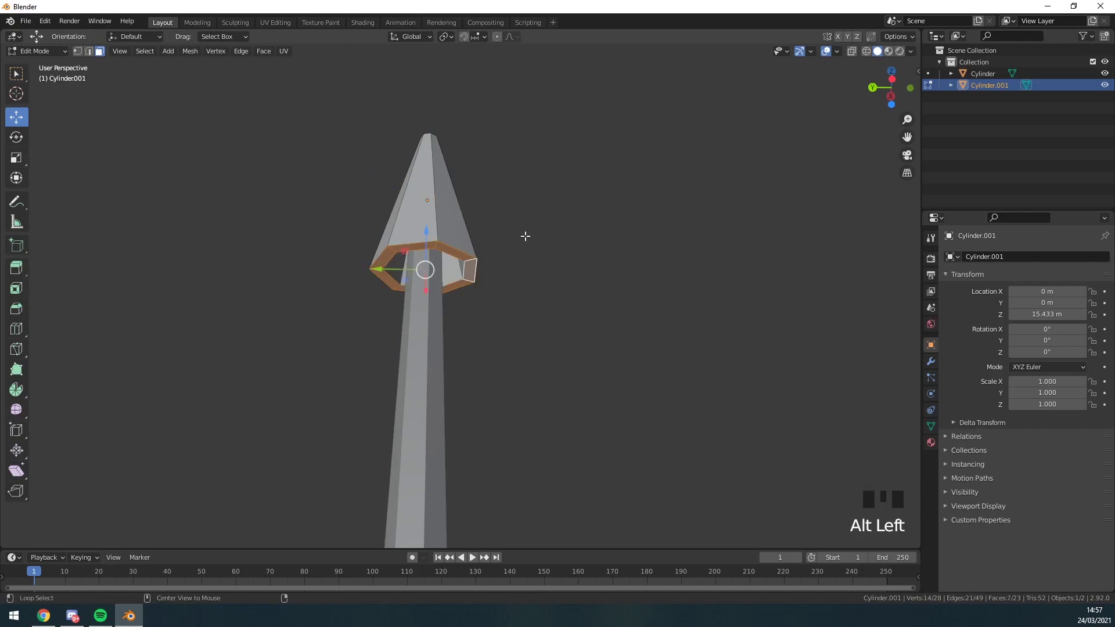
middle_drag(525, 238, 778, 145)
click(889, 92)
shift+middle_drag(542, 201, 543, 255)
key(e)
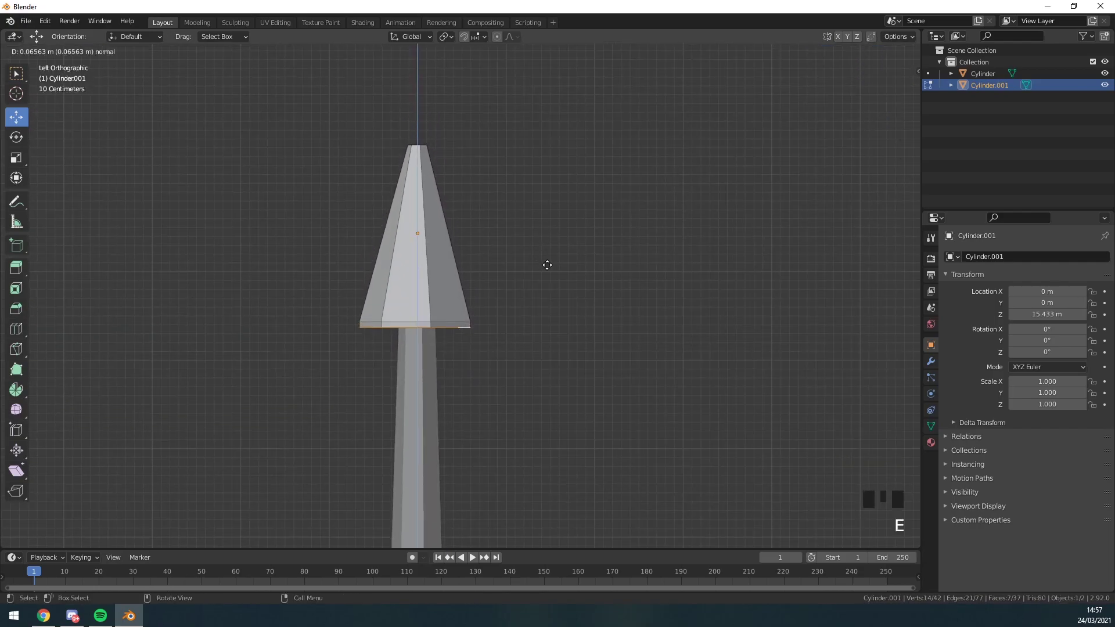
click(550, 273)
key(alt+s)
right_click(561, 270)
key(ctrl+z)
key(ctrl+z)
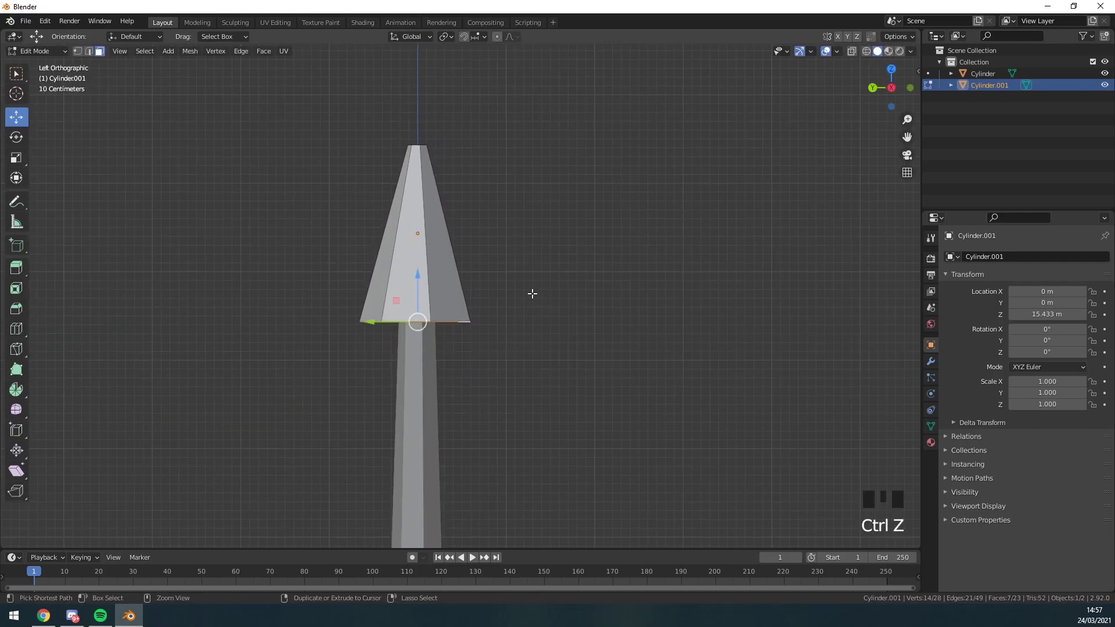
Step: Extrude the ring of faces around the cone's bottom opening downward by about 0.164 m
middle_drag(532, 294, 516, 211)
scroll(465, 281, up, 3)
click(450, 290)
middle_drag(323, 214, 322, 231)
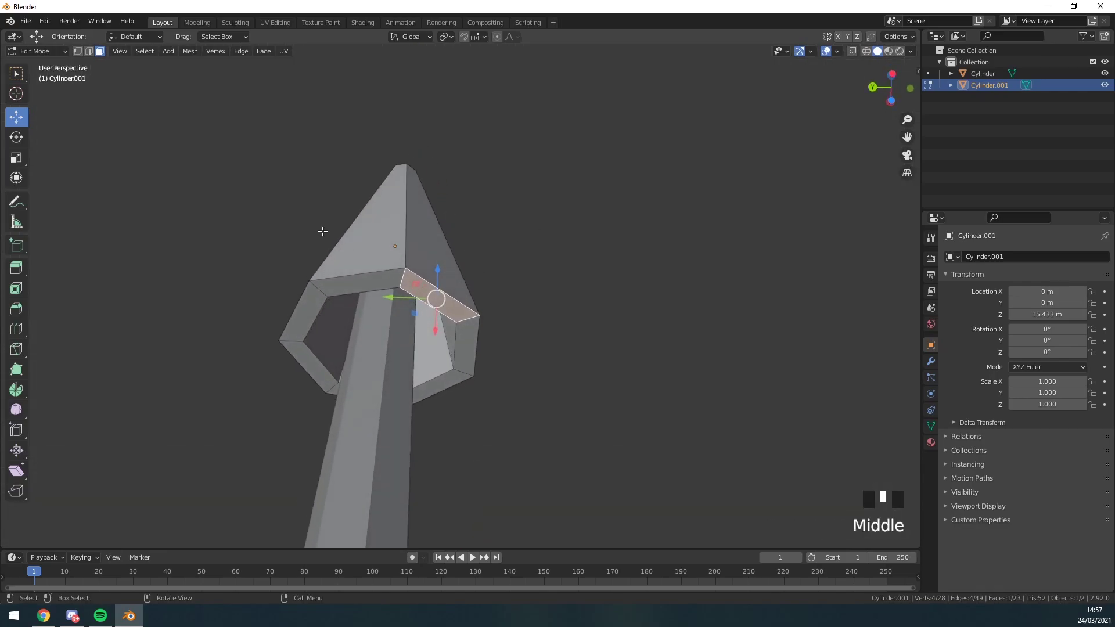
middle_drag(518, 282, 525, 268)
key(shift+z)
middle_drag(476, 310, 469, 321)
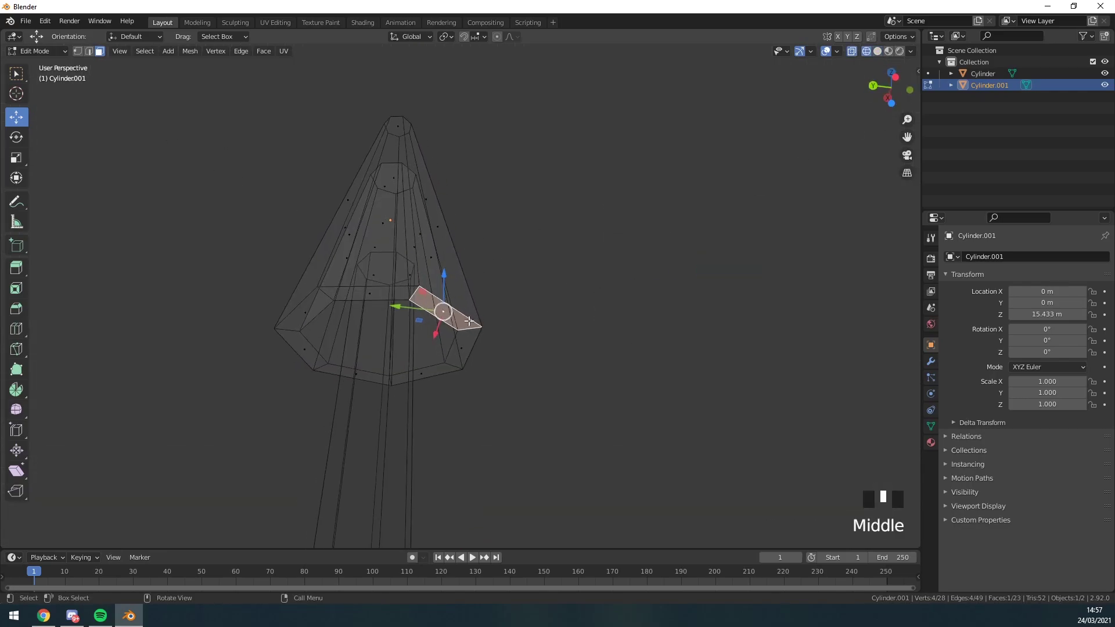
alt+click(465, 328)
key(z)
click(685, 235)
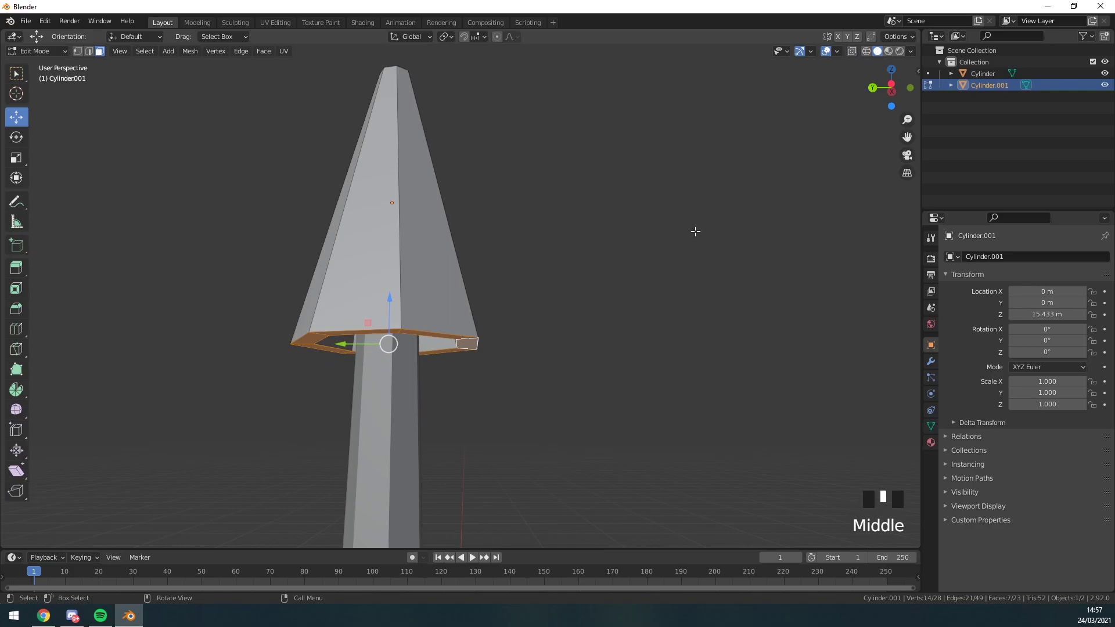
click(893, 87)
click(908, 86)
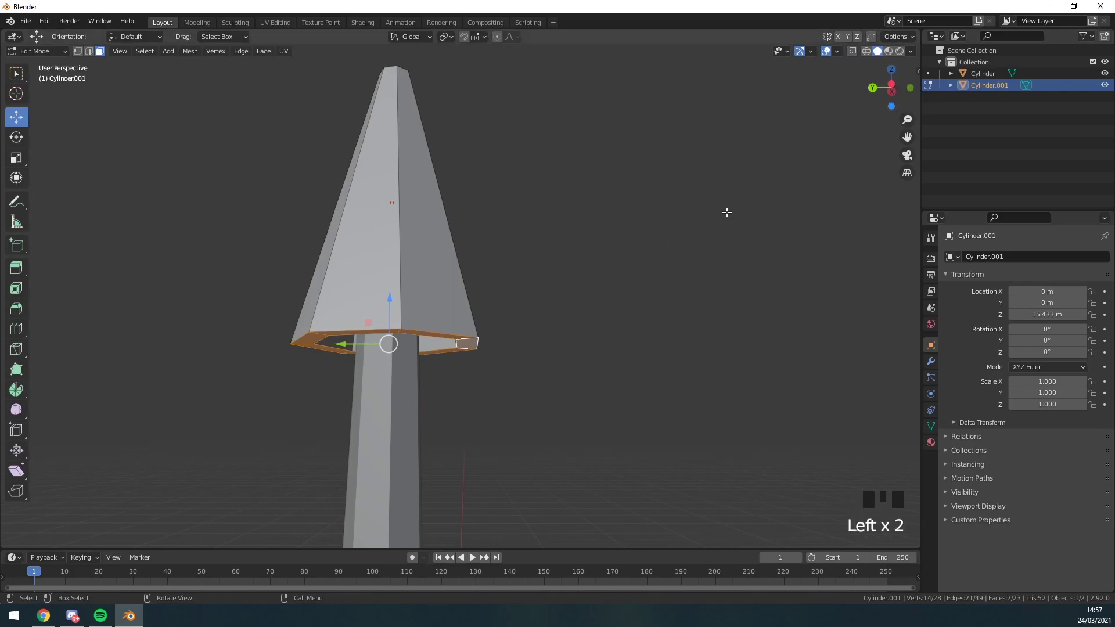
click(892, 103)
scroll(515, 301, down, 4)
key(e)
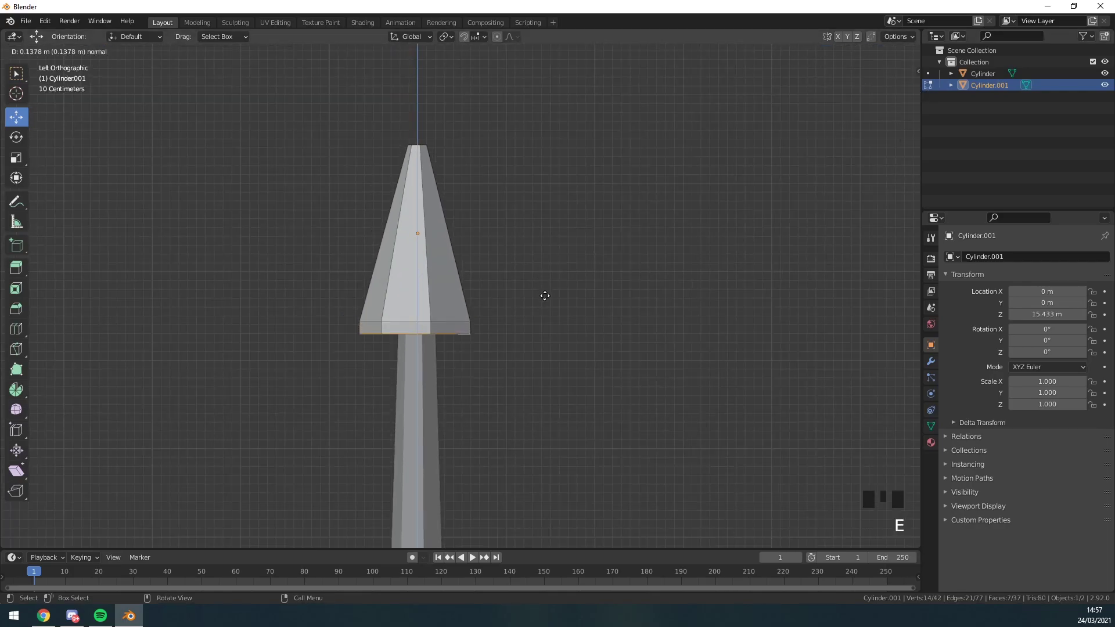
click(548, 296)
Step: Scale the extruded bottom rim of the cone outward to about 1.278
key(s)
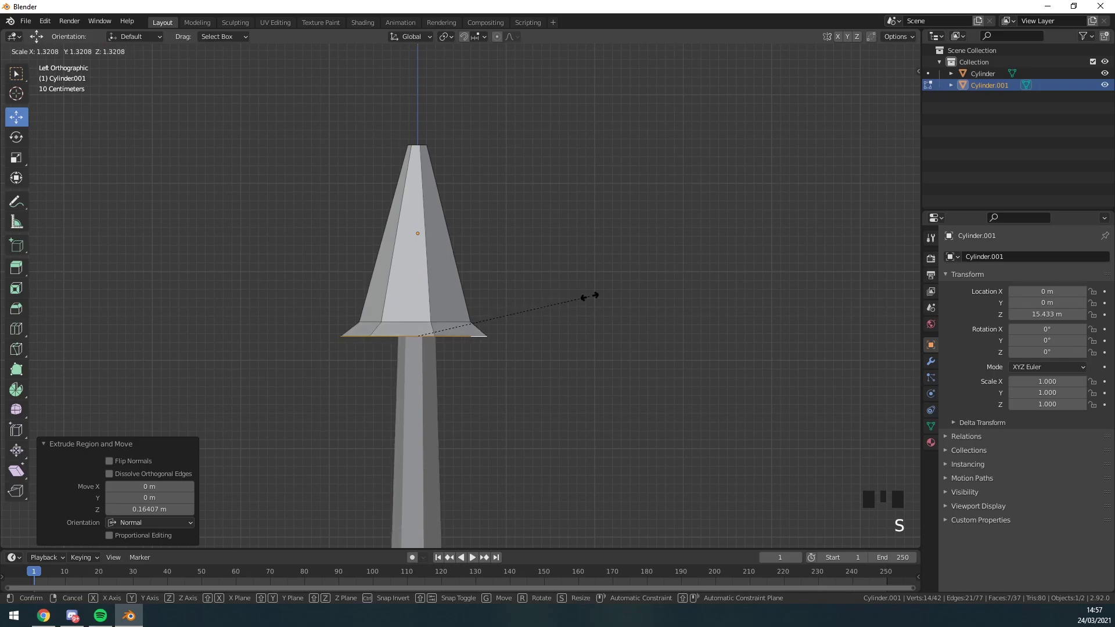
click(582, 299)
middle_drag(582, 298, 582, 232)
scroll(587, 274, up, 2)
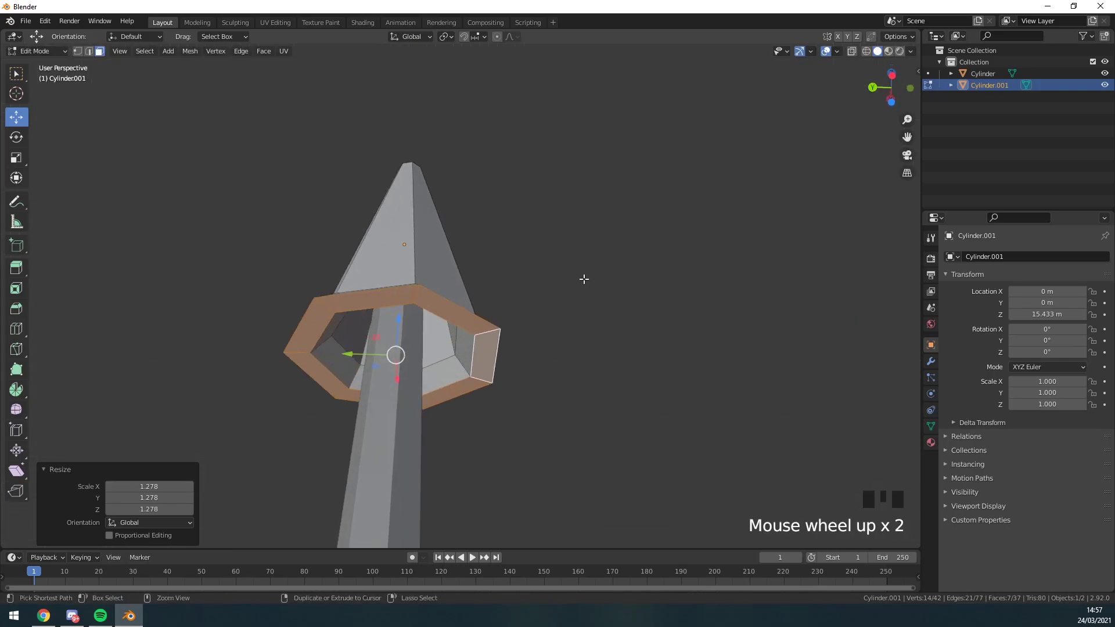
Step: Try to bevel the selected ring of faces around the cone's bottom rim and undo it
key(ctrl+b)
mouse_move(593, 273)
middle_down()
mouse_move(577, 316)
mouse_move(583, 259)
middle_up()
key(ctrl+b)
click(585, 311)
key(Tab)
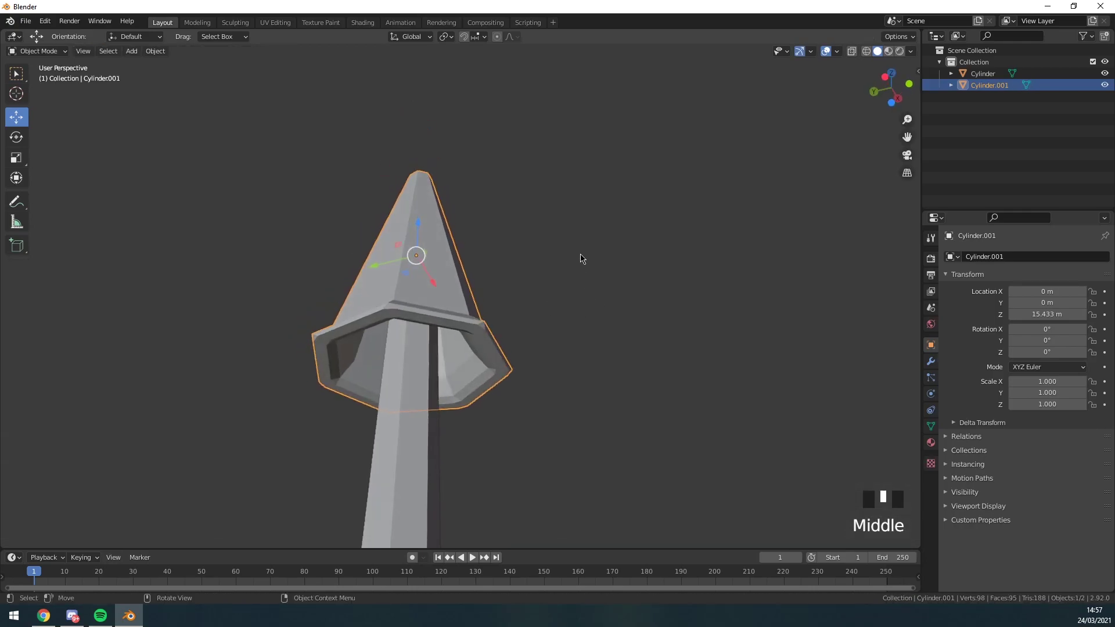
key(ctrl+z)
key(ctrl+z)
key(ctrl+z)
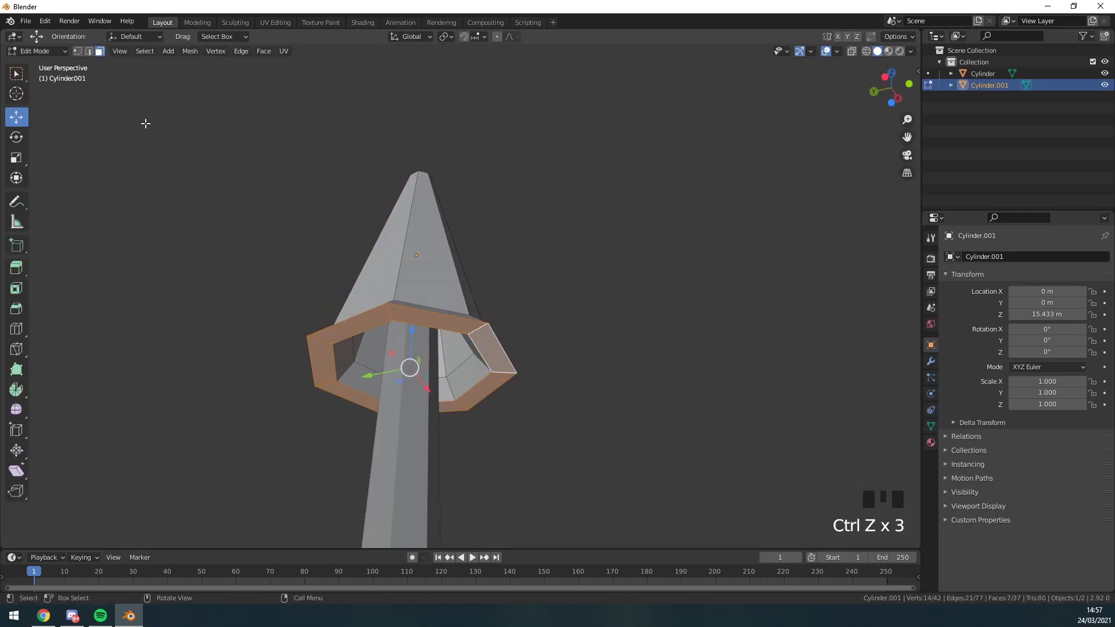
Step: Bevel the outer edge loop of the cone's flared bottom rim
click(89, 51)
alt+click(451, 317)
middle_drag(530, 346, 585, 271)
key(ctrl+b)
click(564, 309)
key(Tab)
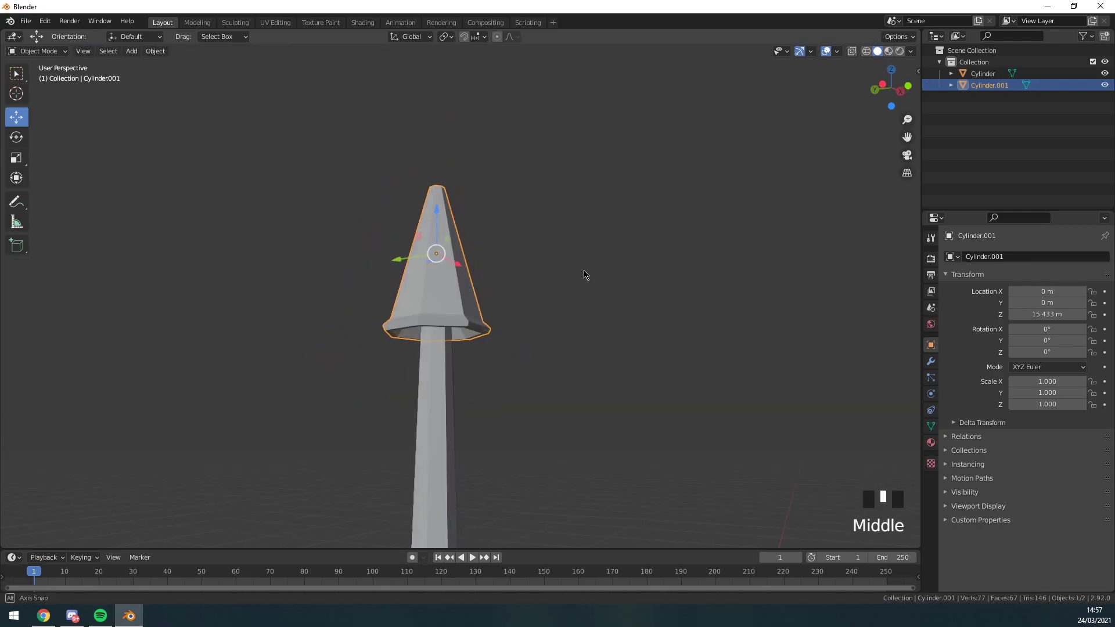
Step: Create a second foliage tier from a copy of the cone, 1.9 m lower and scaled to about 1.678 in X and Y
scroll(617, 229, down, 2)
middle_drag(618, 229, 529, 310)
click(882, 90)
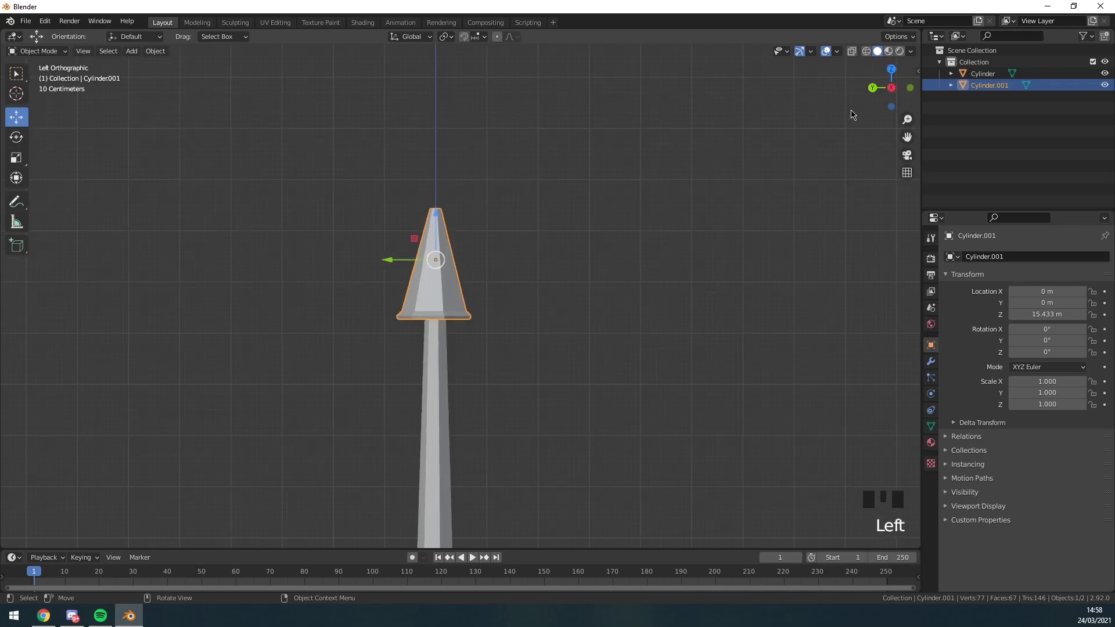
shift+middle_drag(439, 220, 452, 187)
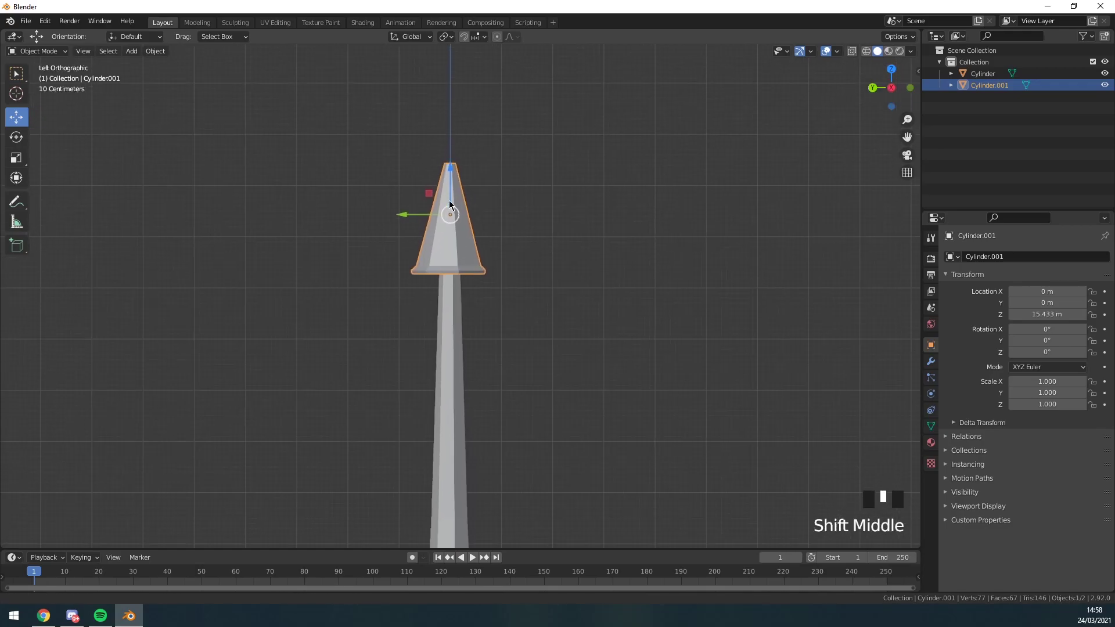
scroll(452, 186, down, 2)
shift+middle_drag(452, 226, 451, 187)
key(ctrl+c)
key(ctrl+v)
ctrl+drag(451, 183, 446, 315)
key(s)
key(shift+z)
click(627, 267)
Step: Create a third tier from a copy of the second, about 1.75 m lower and widened to a scale of about 2.354 in X and Y
key(ctrl+c)
key(ctrl+v)
click(453, 274)
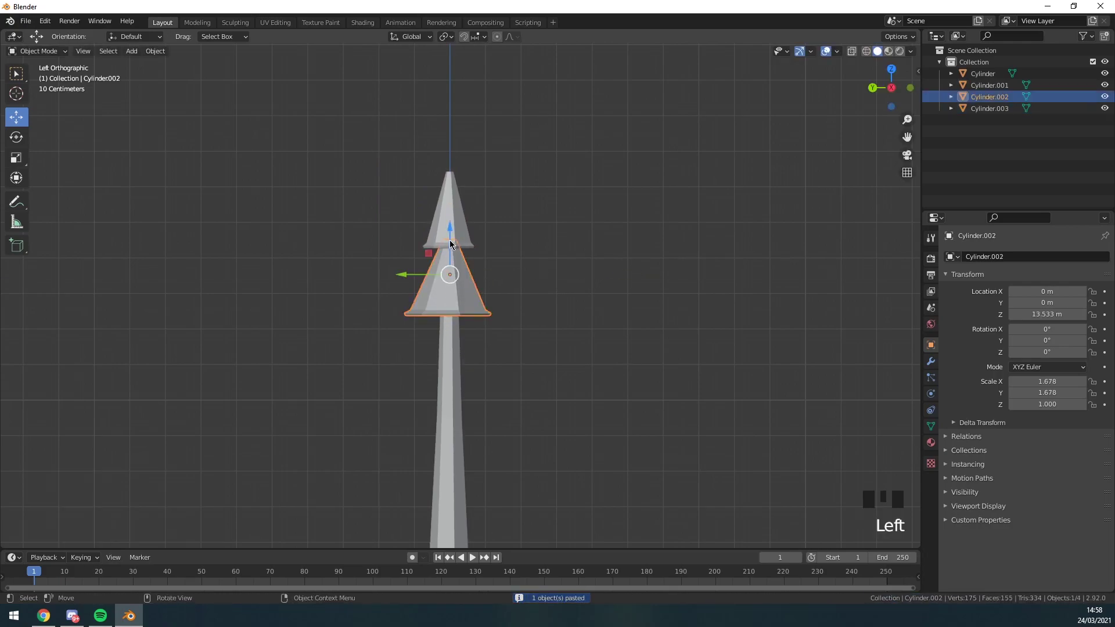
drag(449, 242, 448, 307)
middle_drag(556, 328, 559, 361)
key(s)
key(shift+z)
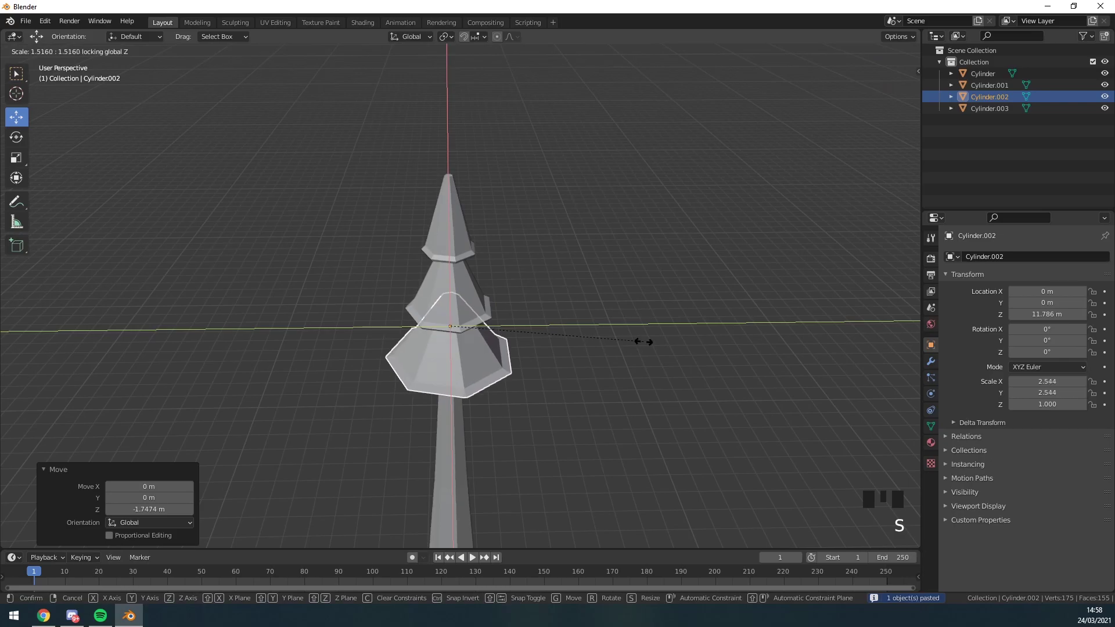
click(629, 337)
Step: Create a fourth tier from a copy of the third, about 2.37 m lower and widened to a scale of about 2.929 in X and Y
key(ctrl+c)
key(ctrl+v)
drag(451, 303, 451, 375)
key(s)
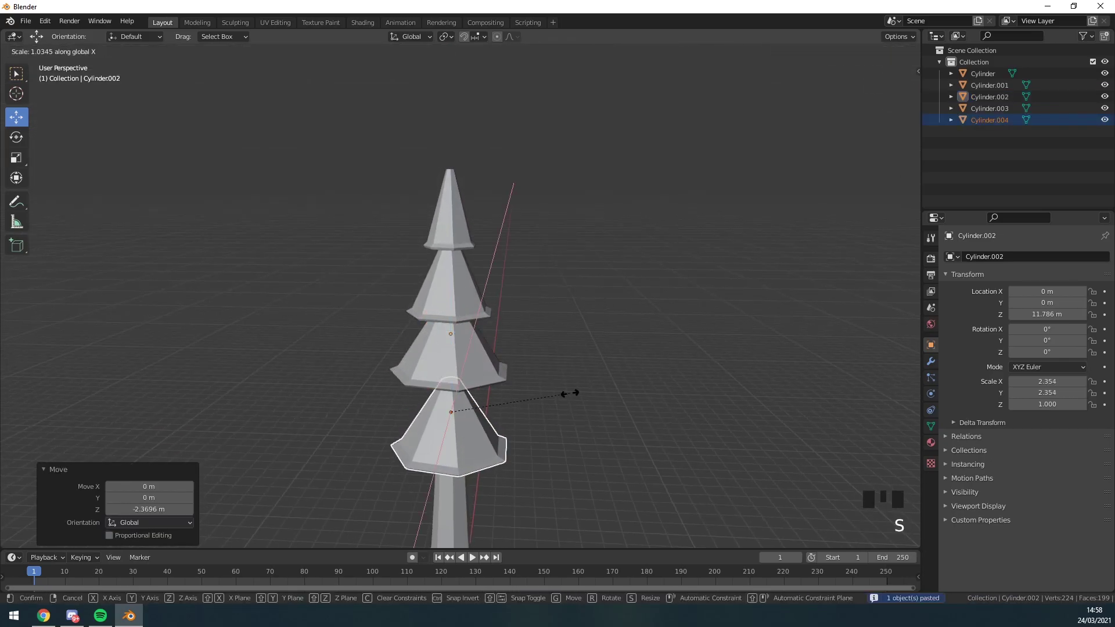
click(612, 388)
Step: Create a fifth tier from a copy of the fourth, about 2.72 m lower and widened by about 1.249 in X and Y
scroll(573, 372, down, 3)
middle_drag(573, 371, 452, 292)
key(ctrl+v)
click(462, 281)
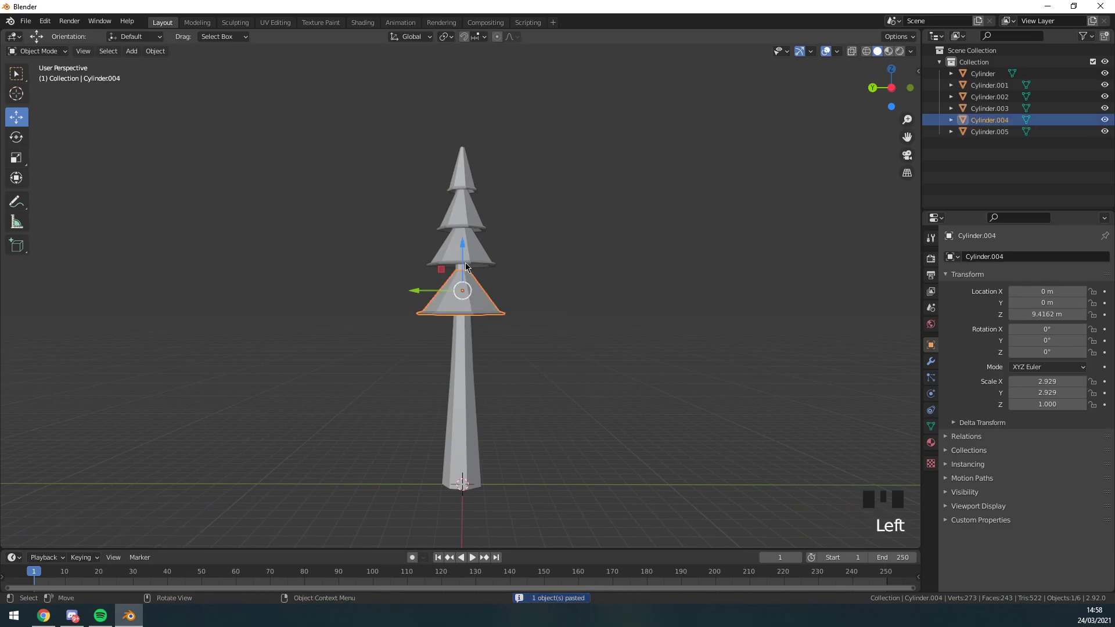
drag(462, 258, 462, 314)
middle_drag(537, 320, 542, 353)
key(x)
key(s)
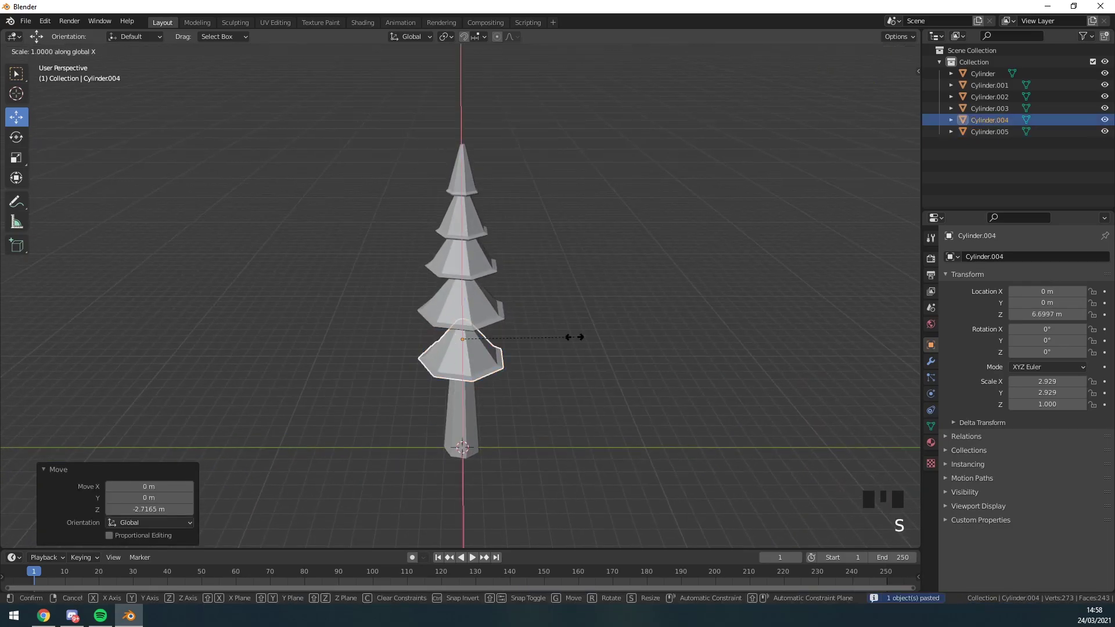
click(609, 348)
middle_drag(609, 348, 534, 313)
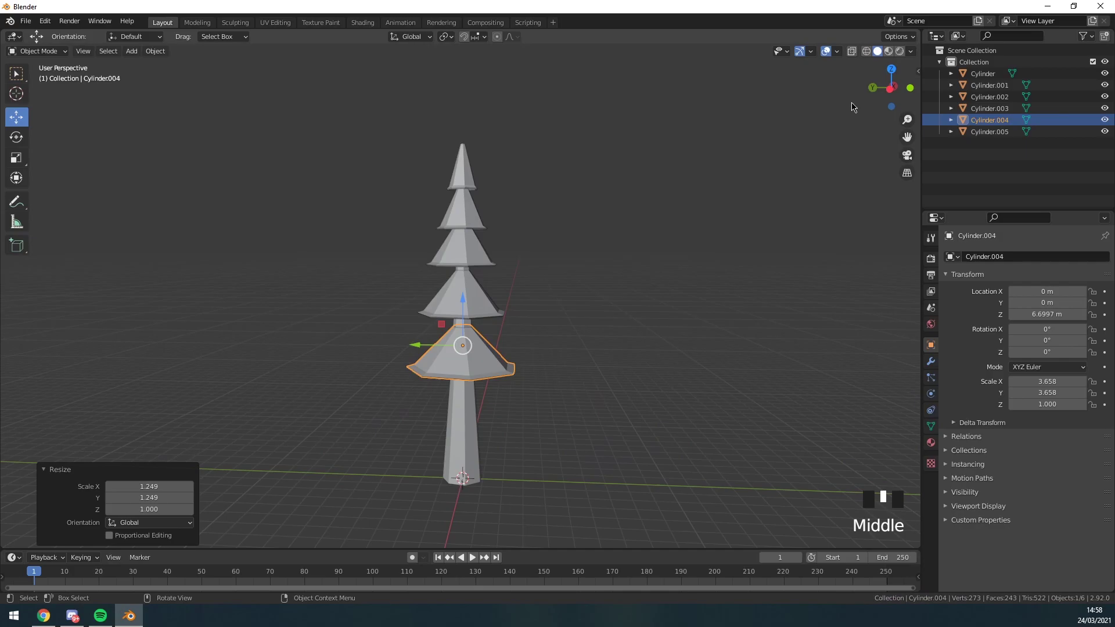
Step: Stretch the lowest tier by moving its bottom rim down along Z in wireframe side view
click(890, 88)
key(Tab)
key(z)
click(560, 266)
drag(580, 355, 404, 386)
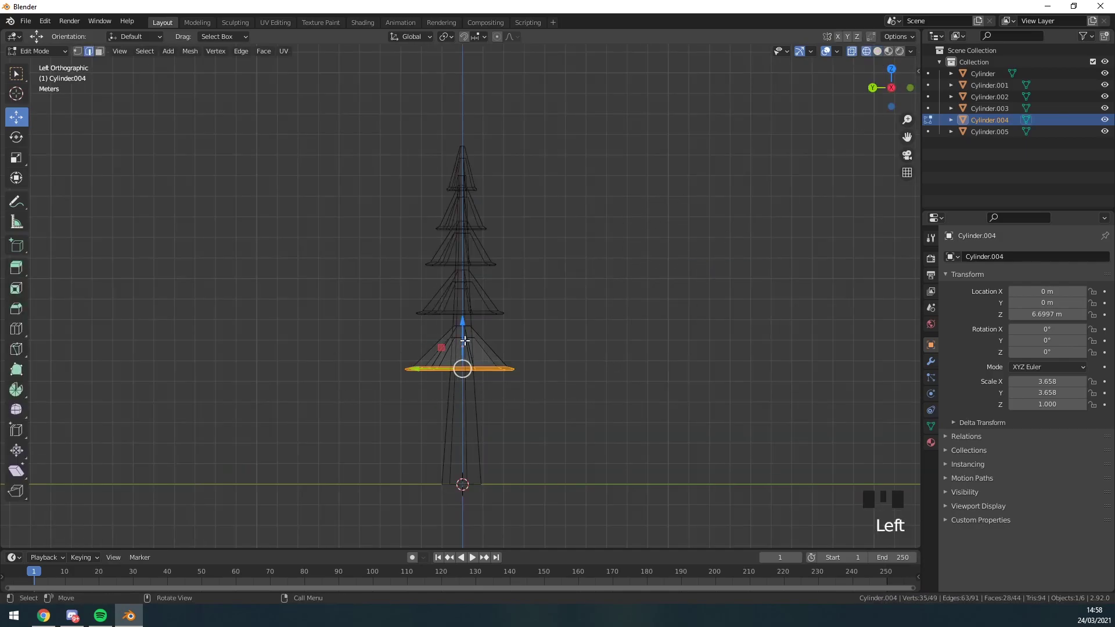
drag(464, 341, 464, 368)
key(Tab)
Step: Lower the bottom rim of the second-lowest tier along Z to make that tier taller
click(488, 298)
key(Tab)
drag(513, 303, 401, 319)
drag(464, 296, 464, 318)
key(Tab)
Step: Lower the bottom rim of the middle tier slightly along Z
click(486, 256)
key(Tab)
drag(520, 250, 413, 271)
drag(464, 246, 463, 258)
key(Tab)
Step: Lower the bottom rim of the second tier from the top slightly along Z
click(461, 230)
key(Tab)
drag(515, 210, 413, 249)
drag(461, 209, 460, 216)
key(Tab)
scroll(615, 323, down, 3)
middle_drag(614, 323, 546, 239)
scroll(580, 324, down, 3)
drag(553, 78, 448, 348)
shift+middle_drag(448, 348, 459, 281)
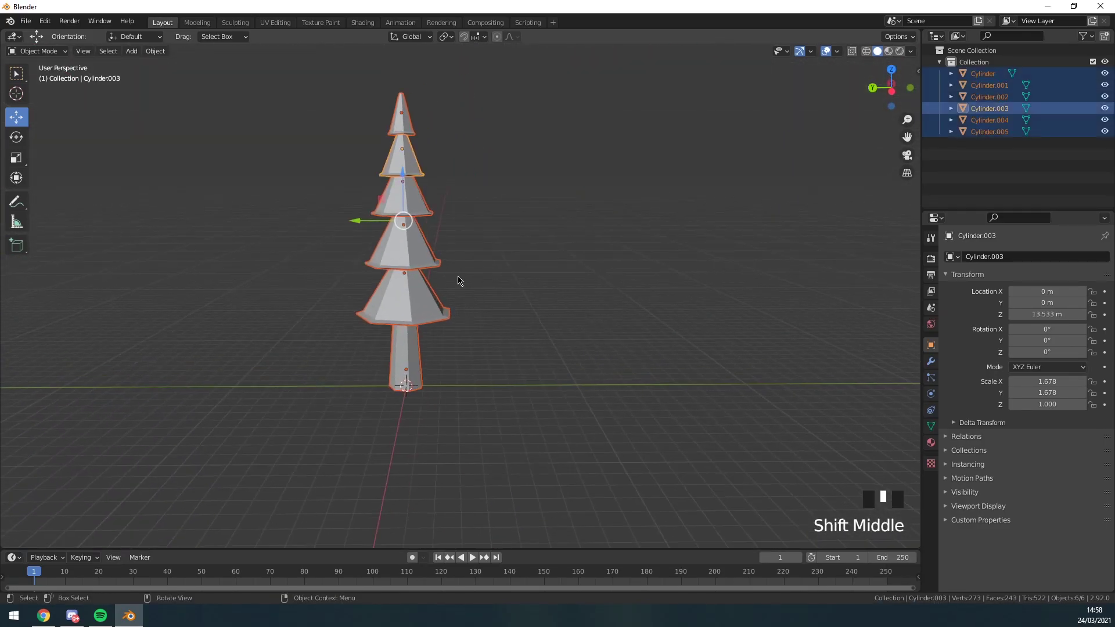
Step: Add two evenly spaced loop cuts to each of the trunk's three sections
click(406, 346)
key(Tab)
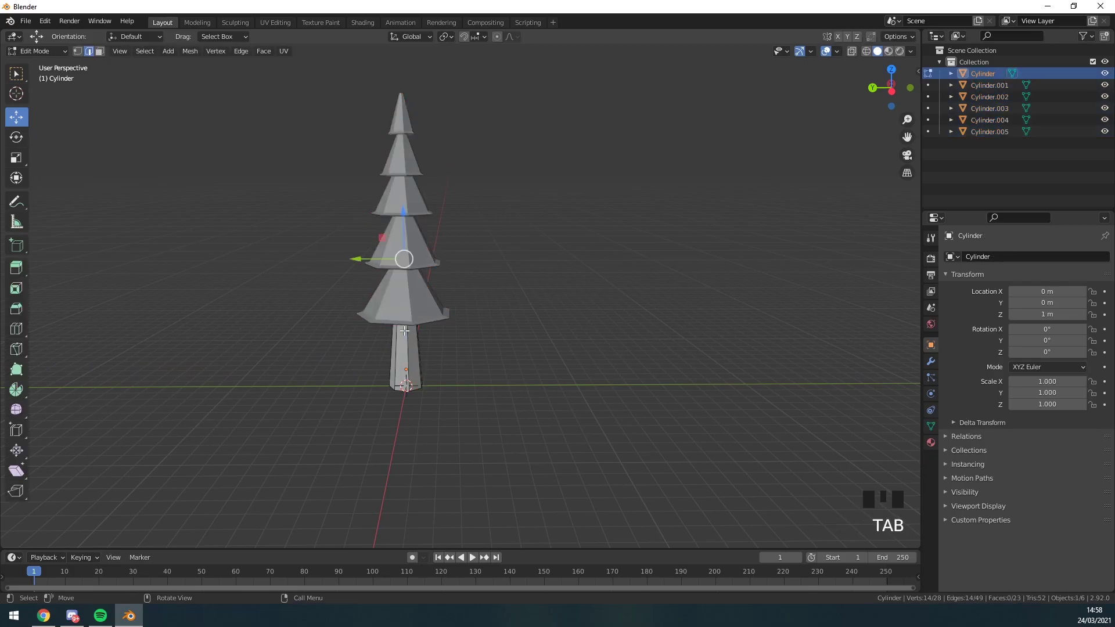
key(ctrl+r)
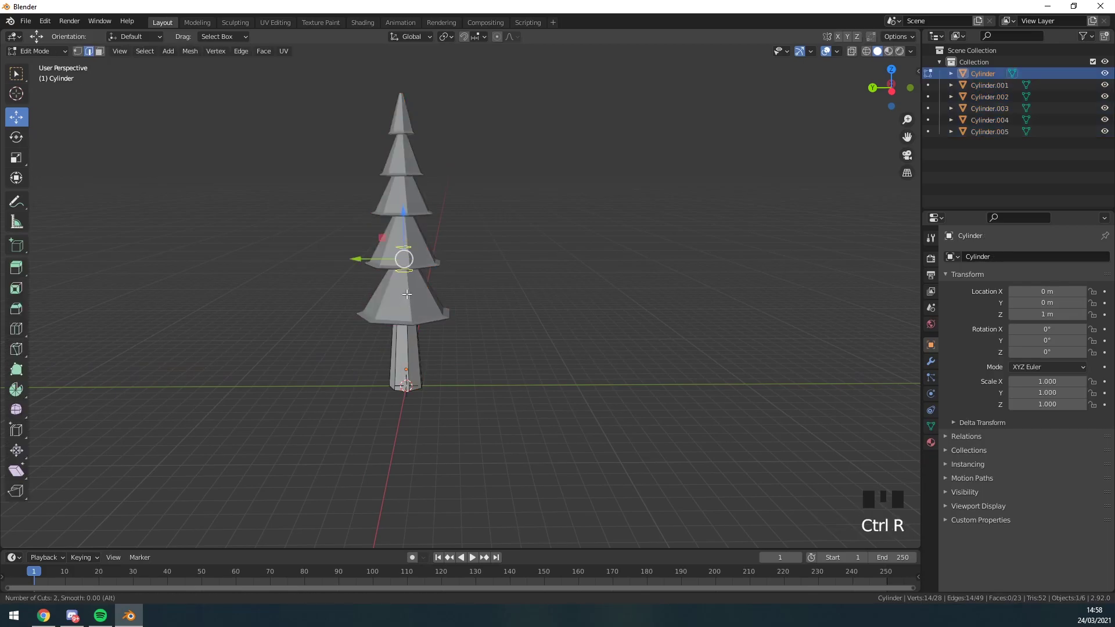
click(409, 330)
right_click(337, 267)
key(alt+z)
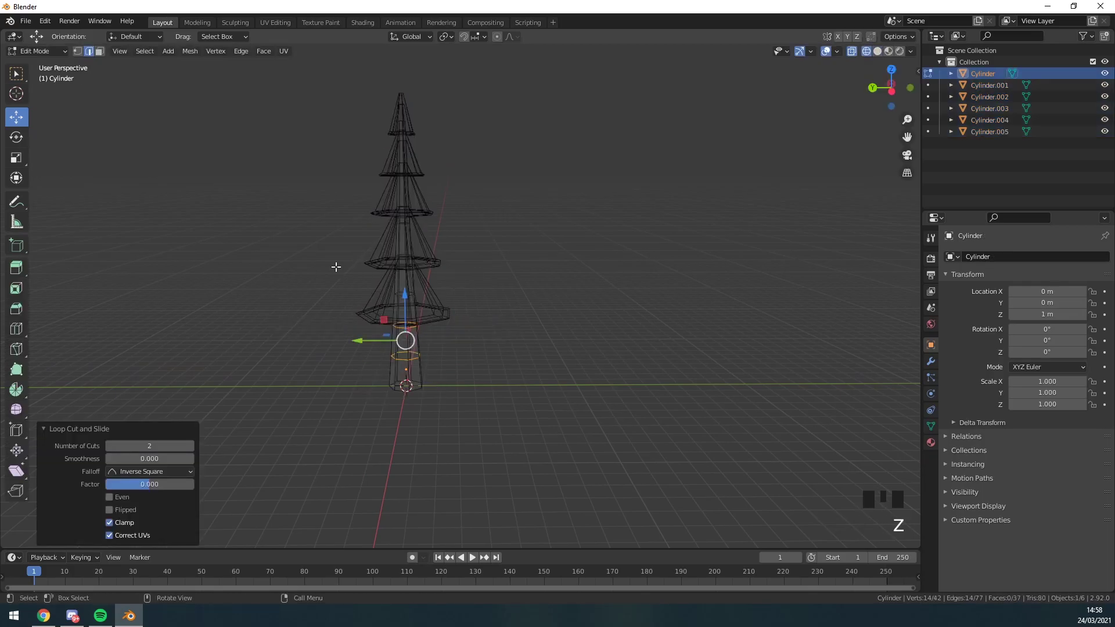
key(ctrl+r)
key(ctrl+r)
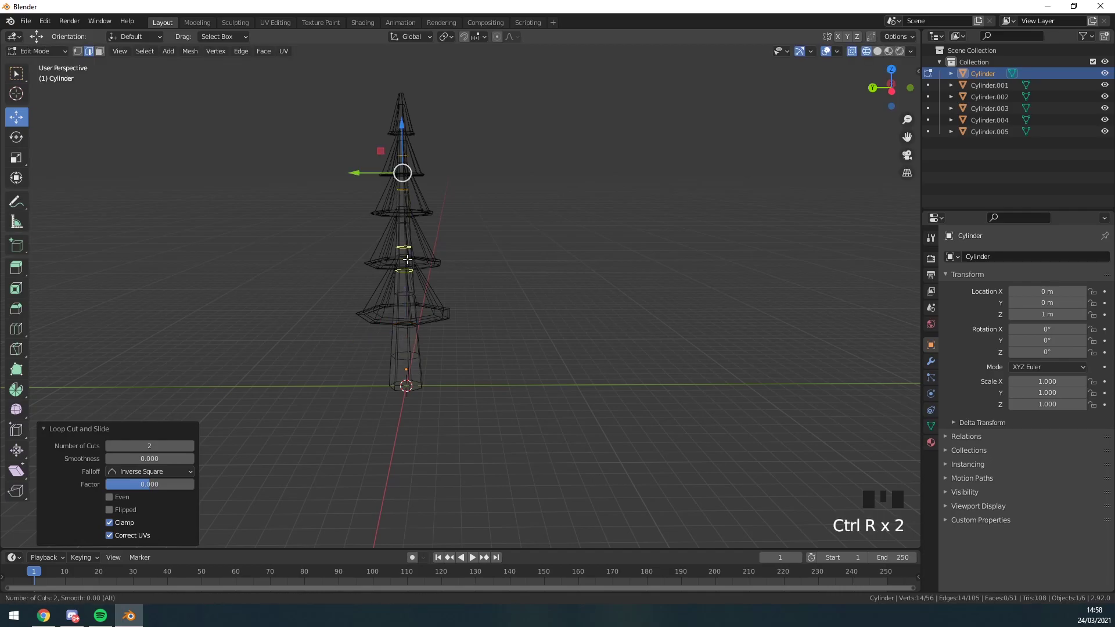
key(alt+z)
key(Tab)
Step: Duplicate the whole tree and move the copy 10 m in the negative Y direction
click(545, 125)
drag(528, 97, 405, 330)
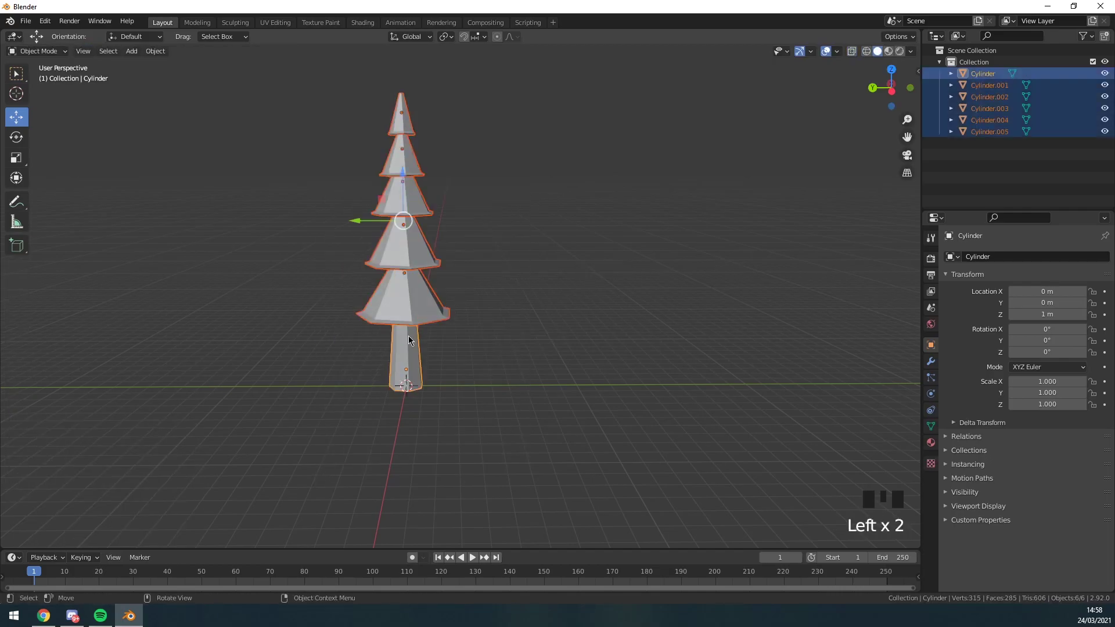
key(ctrl+c)
key(ctrl+v)
ctrl+drag(361, 225, 528, 247)
shift+middle_drag(684, 360, 528, 323)
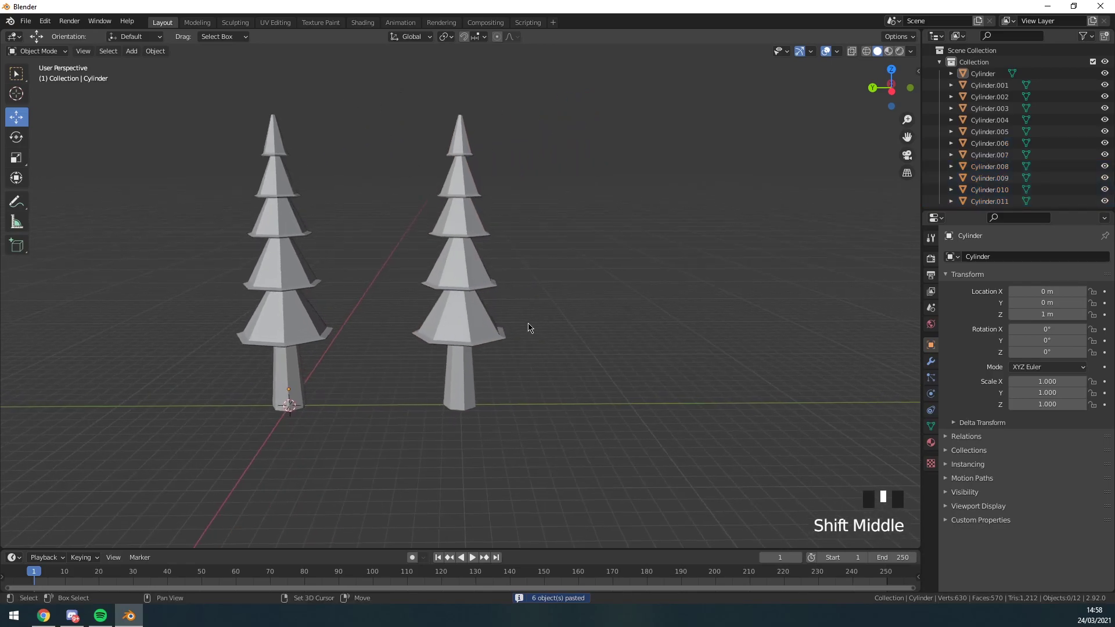
Step: Add two loop cuts around the outer faces of each of the copied tree's two lowest tiers, with all its parts in edit mode
click(463, 317)
scroll(521, 243, down, 2)
drag(566, 161, 395, 377)
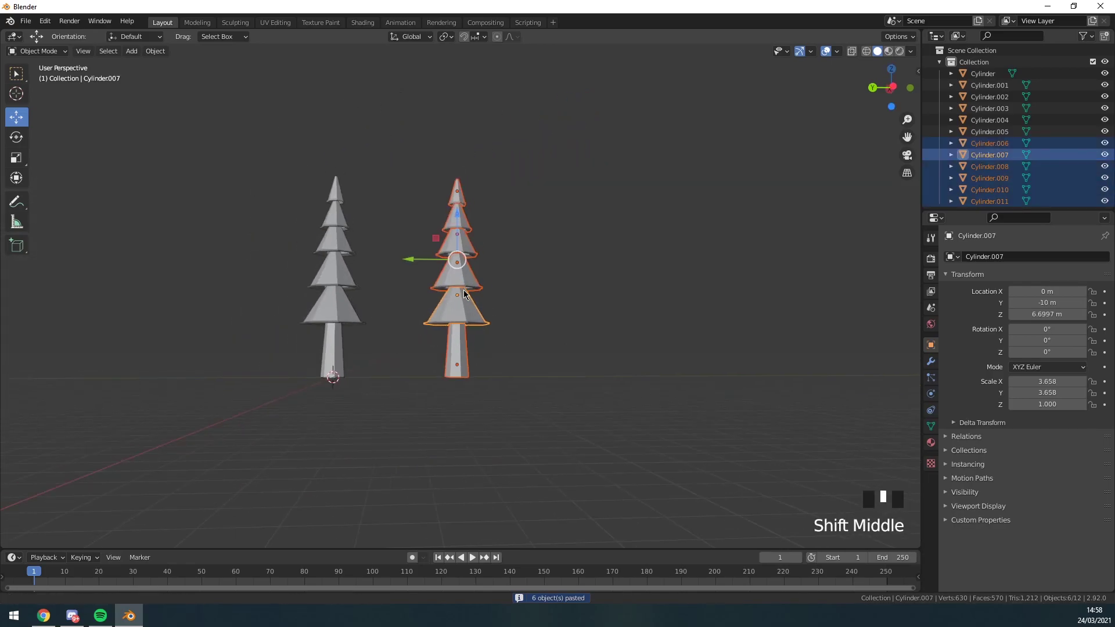
shift+middle_drag(738, 147, 717, 169)
click(895, 85)
scroll(435, 326, up, 3)
key(Tab)
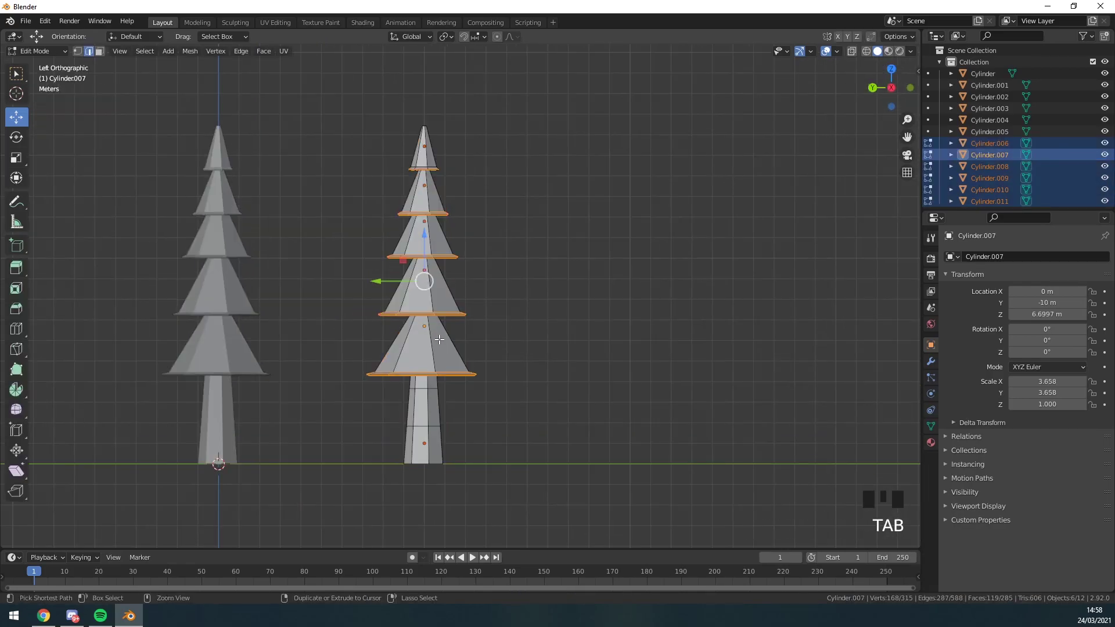
key(ctrl+r)
scroll(439, 331, up, 1)
click(439, 331)
right_click(443, 306)
key(ctrl+r)
click(433, 274)
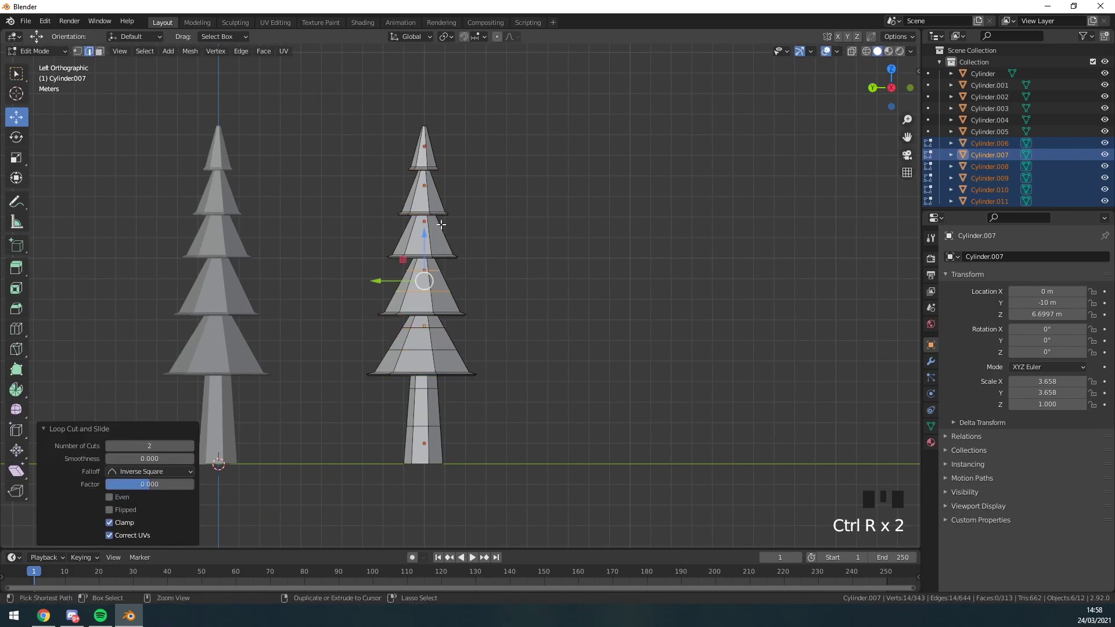
Step: Add two loop cuts around the outer faces of each of the copied tree's three upper tiers
key(ctrl+r)
click(443, 223)
key(ctrl+r)
click(436, 186)
key(ctrl+r)
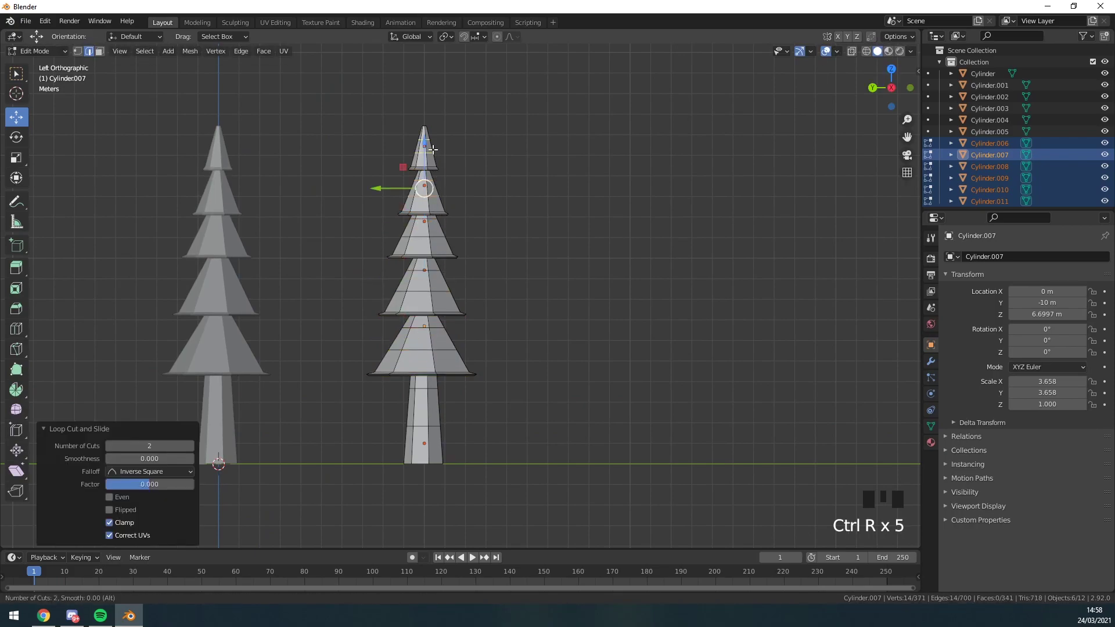
click(426, 152)
Step: Add two loop cuts around the inner faces of each of the copied tree's three lowest tiers
middle_drag(489, 244, 446, 286)
key(ctrl+r)
click(442, 305)
key(ctrl+r)
click(447, 286)
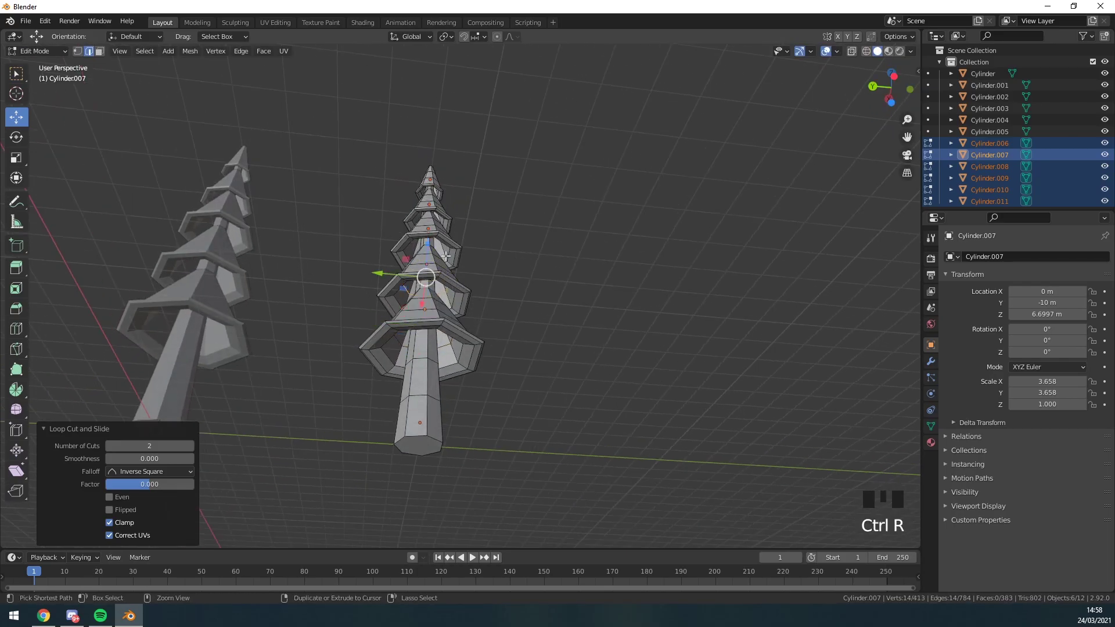
key(ctrl+r)
click(432, 241)
Step: Add two loop cuts around the inner faces of each of the copied tree's two topmost tiers
scroll(455, 255, up, 5)
key(ctrl+r)
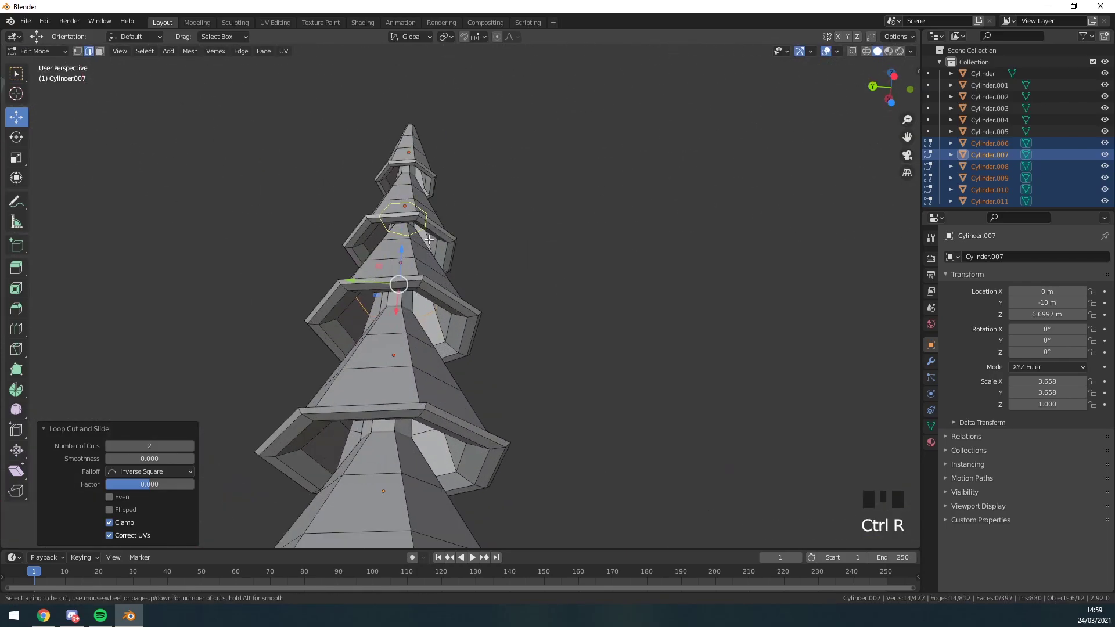
scroll(428, 239, up, 1)
click(428, 234)
right_click(428, 234)
key(ctrl+r)
scroll(421, 175, up, 1)
click(420, 174)
right_click(420, 175)
scroll(544, 203, down, 1)
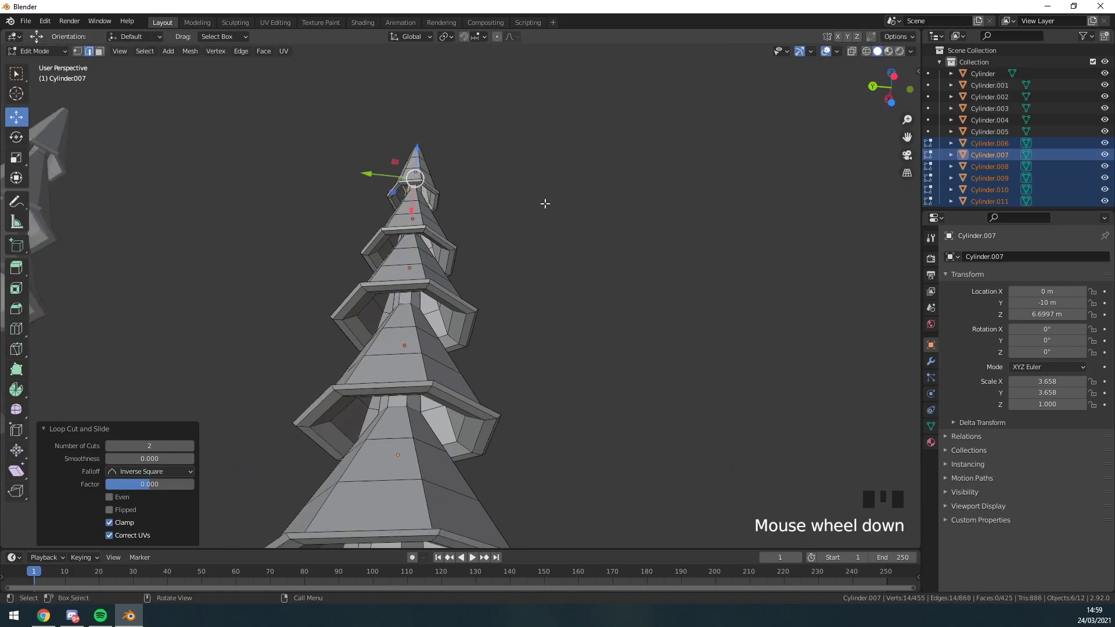
Step: Bend the copied tree by rotating its tip face about 18.7° around X, using smooth proportional editing with a size of about 14.421
scroll(545, 204, down, 2)
click(894, 76)
key(Tab)
key(Tab)
key(z)
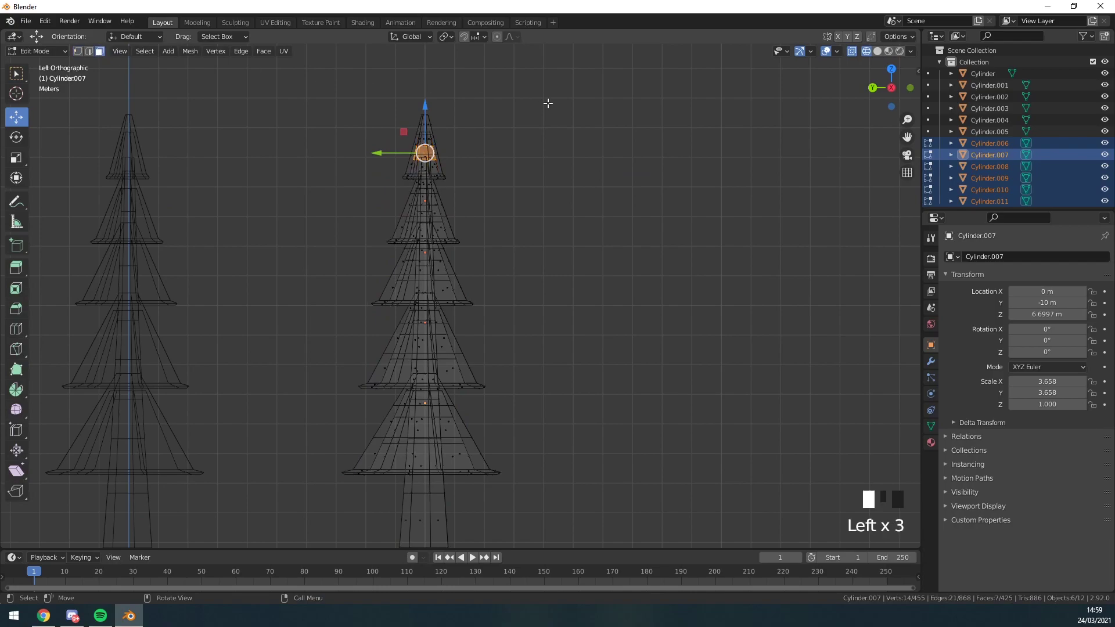
drag(472, 105, 403, 119)
shift+middle_drag(549, 118, 549, 100)
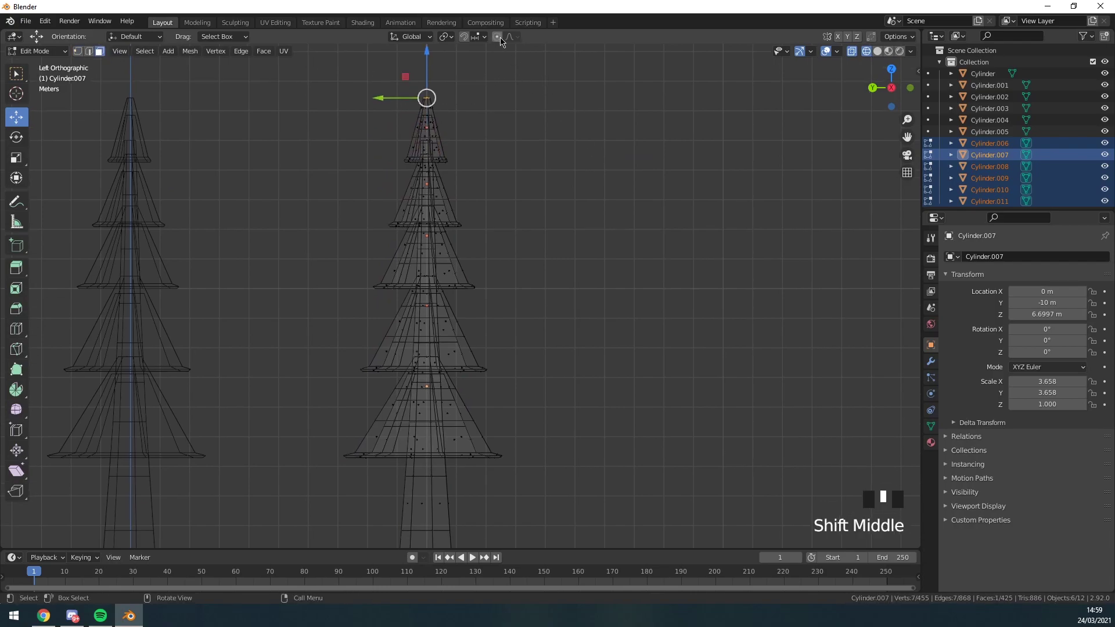
scroll(570, 185, down, 3)
shift+middle_drag(570, 185, 567, 206)
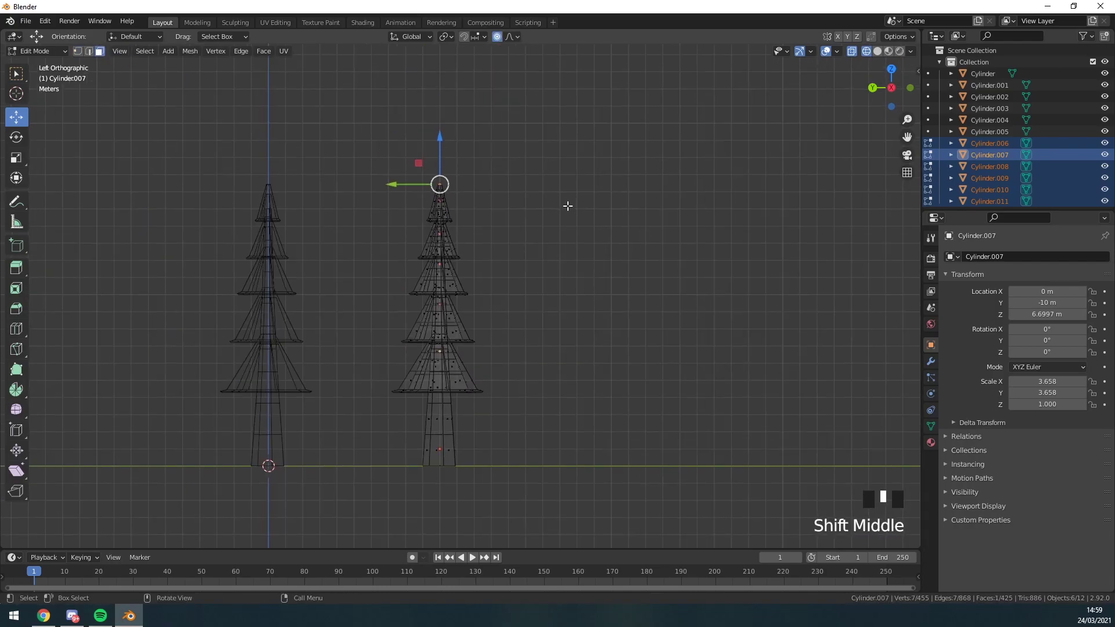
key(r)
key(r)
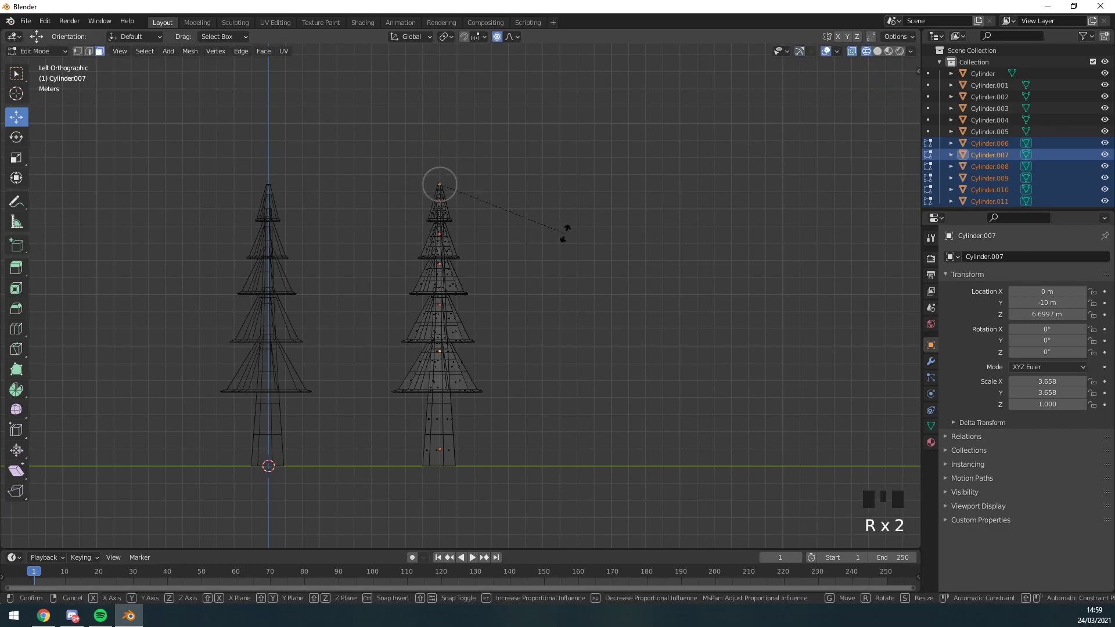
scroll(548, 256, down, 14)
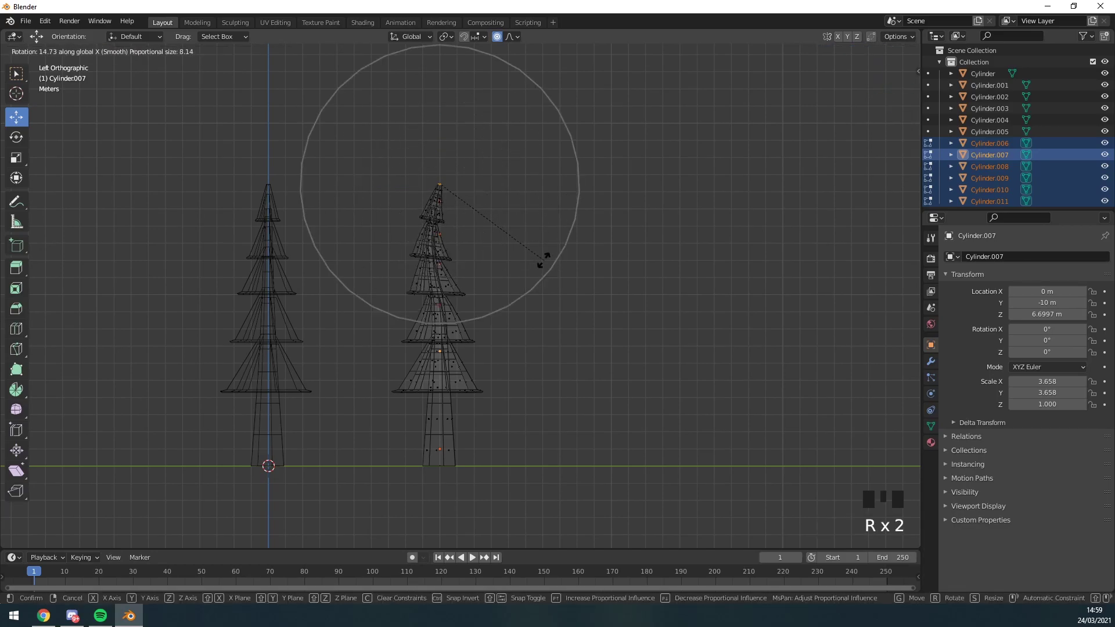
click(530, 258)
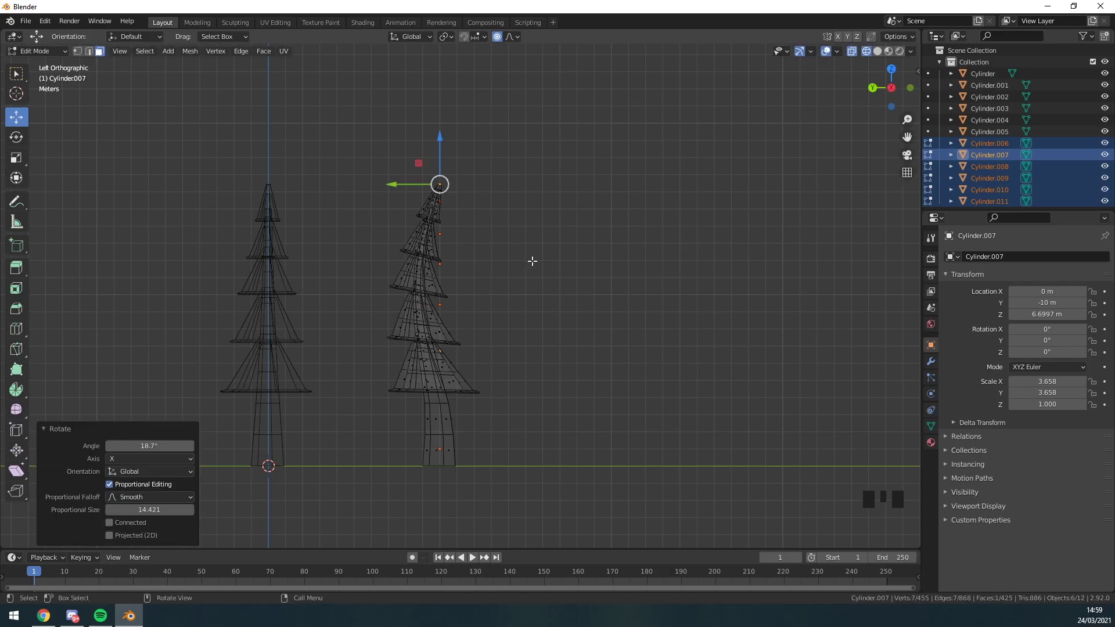
key(Tab)
click(655, 279)
Step: Move both trees together 23 m in the positive Y direction, away from the origin
scroll(545, 219, down, 3)
middle_drag(545, 219, 598, 255)
shift+middle_drag(498, 274, 521, 261)
drag(653, 156, 267, 411)
ctrl+drag(410, 253, 175, 288)
click(295, 214)
shift+middle_drag(295, 214, 375, 213)
Step: Add an ico sphere with 2 subdivisions and a 1 m radius at the origin
click(132, 51)
mouse_move(149, 65)
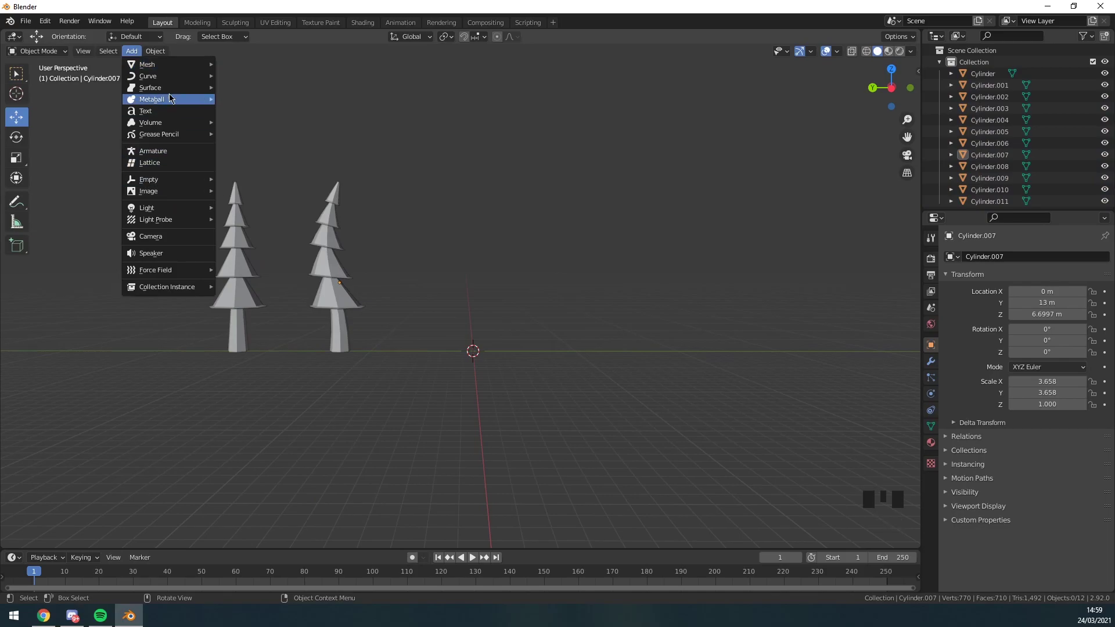
click(254, 116)
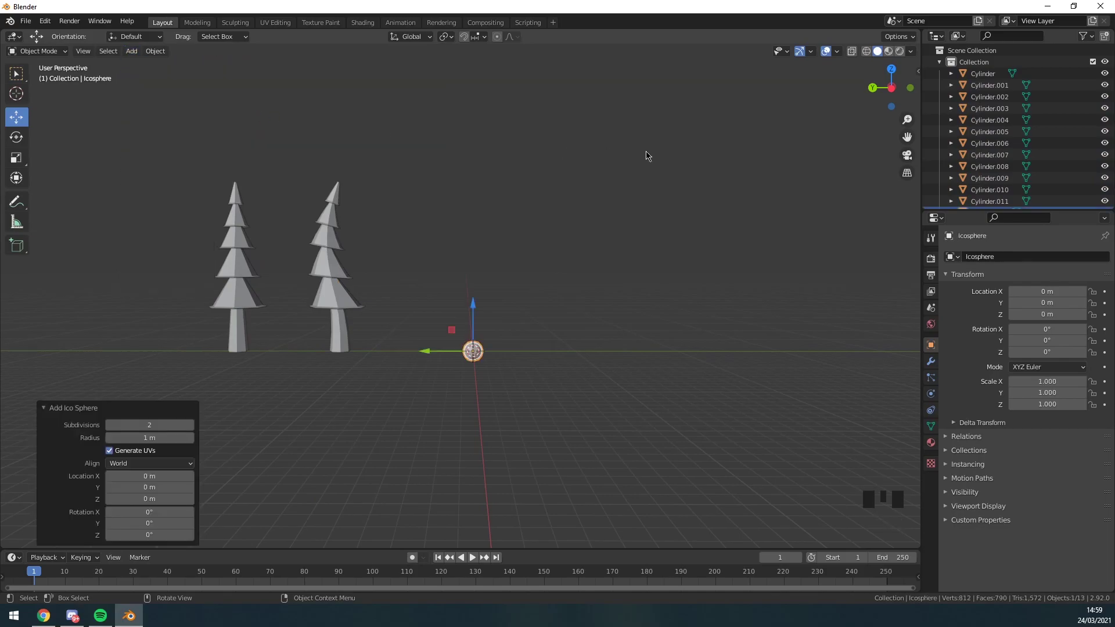
Step: Delete all faces in the lower half of the ico sphere, selecting them from a side view in wireframe shading
click(893, 90)
scroll(592, 393, up, 4)
scroll(527, 311, up, 3)
key(Tab)
key(z)
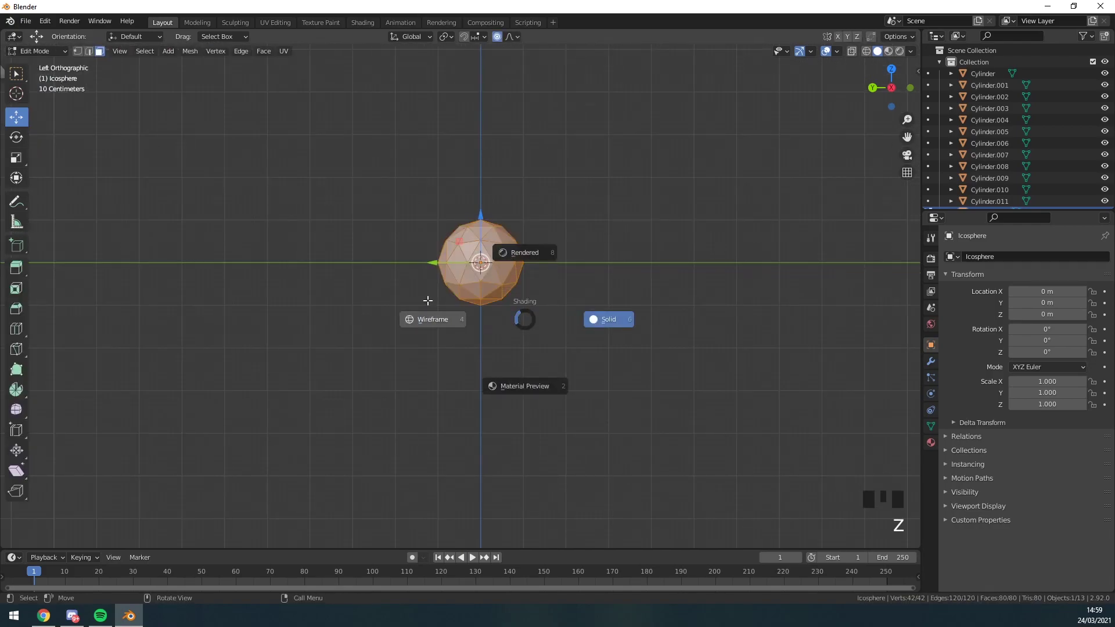
scroll(619, 311, up, 3)
click(604, 254)
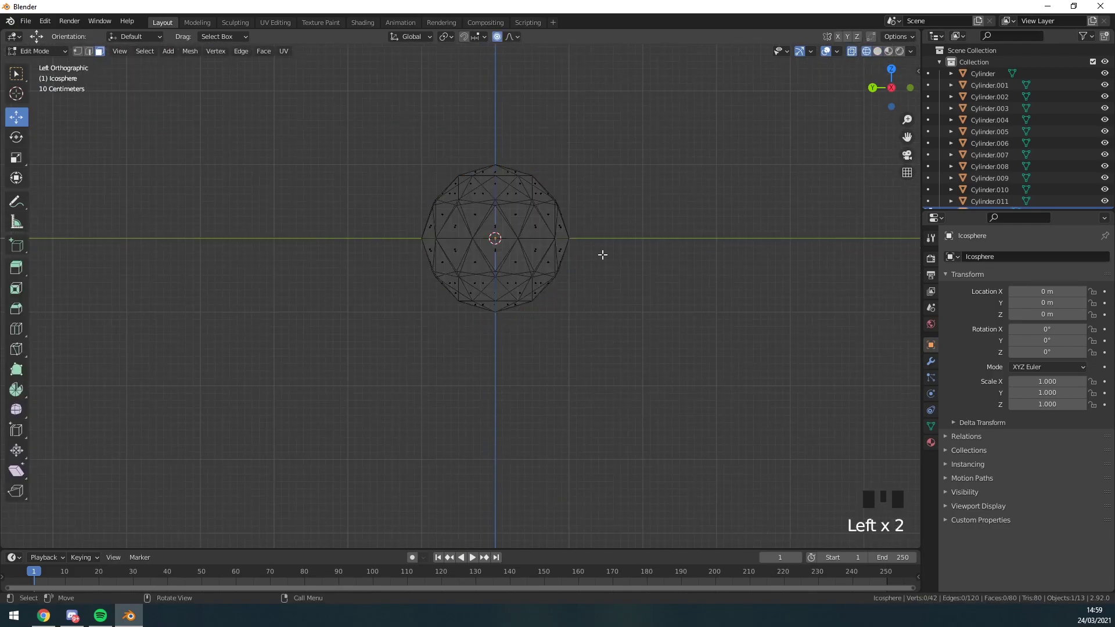
drag(619, 239, 358, 329)
key(Delete)
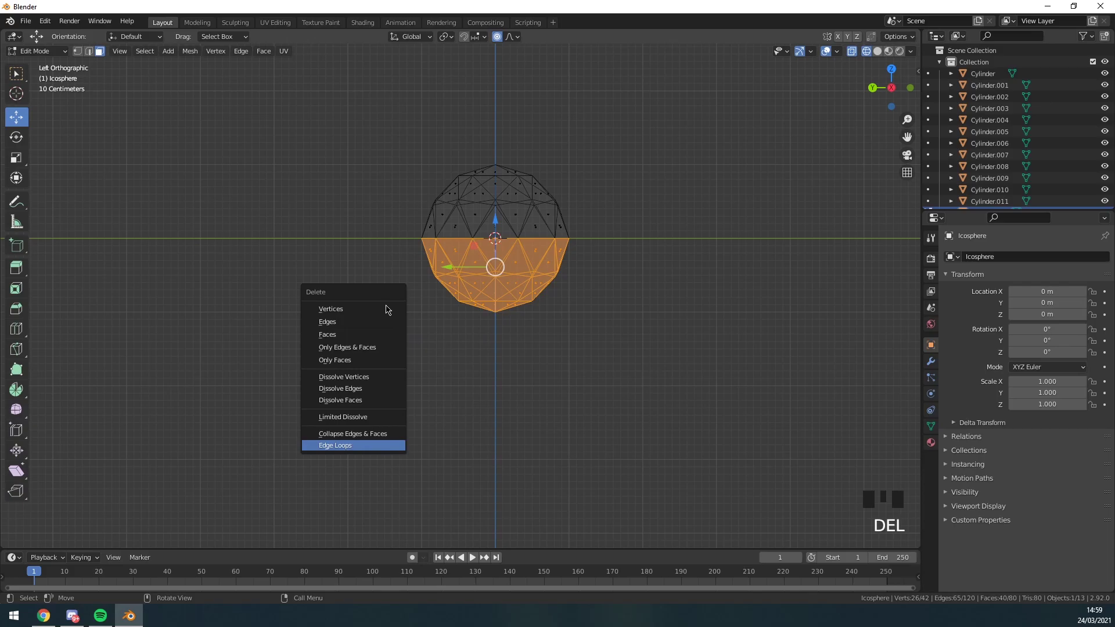
click(360, 334)
Step: Shape the half sphere into an irregular low-poly rock by moving individual faces with proportional editing
mouse_move(538, 243)
shift+middle_down()
mouse_move(543, 259)
mouse_move(535, 222)
shift+middle_up()
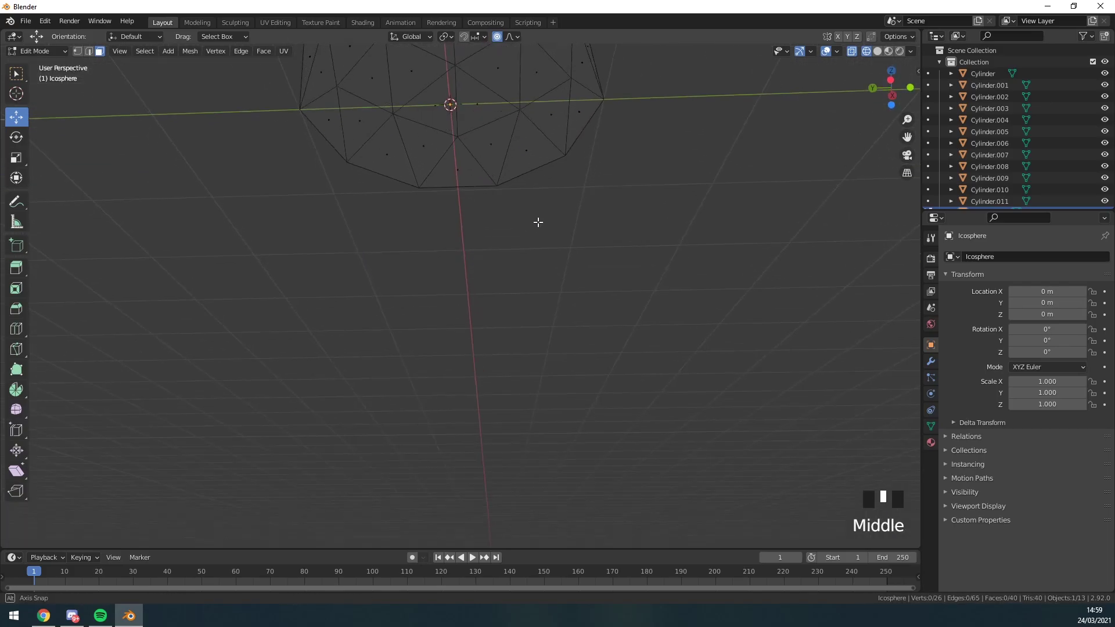
key(z)
scroll(644, 294, down, 4)
middle_drag(644, 294, 483, 242)
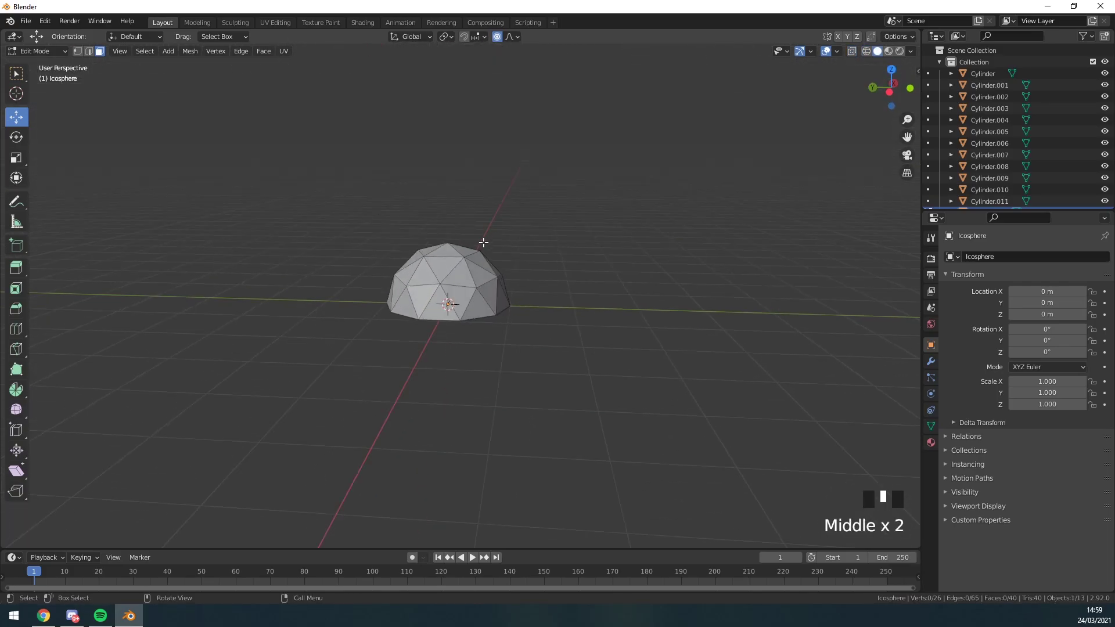
click(482, 257)
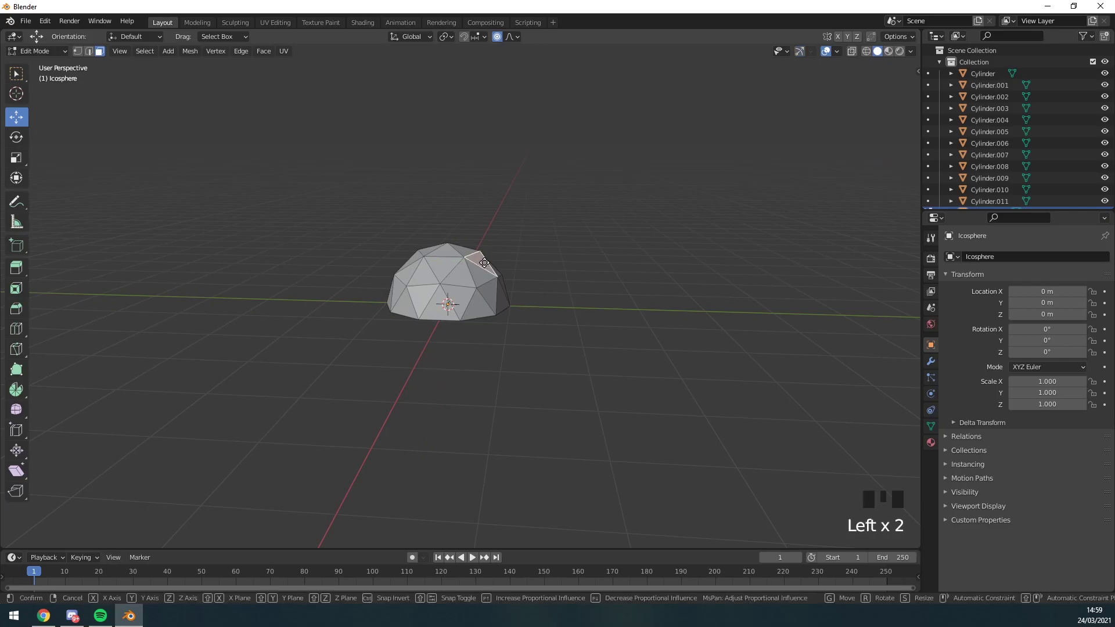
key(ctrl+z)
drag(481, 261, 509, 249)
scroll(498, 259, up, 12)
middle_drag(509, 248, 541, 259)
click(457, 278)
drag(457, 278, 441, 268)
middle_drag(441, 268, 531, 253)
click(538, 265)
drag(538, 265, 525, 250)
middle_drag(525, 251, 458, 215)
mouse_move(559, 266)
mouse_down()
mouse_move(576, 281)
mouse_move(579, 271)
mouse_up()
key(Tab)
Step: Duplicate the rock, move the copy 3 m in the negative Y direction and rotate it about 30.5° around Z
middle_drag(579, 272, 519, 248)
scroll(493, 262, down, 4)
key(ctrl+c)
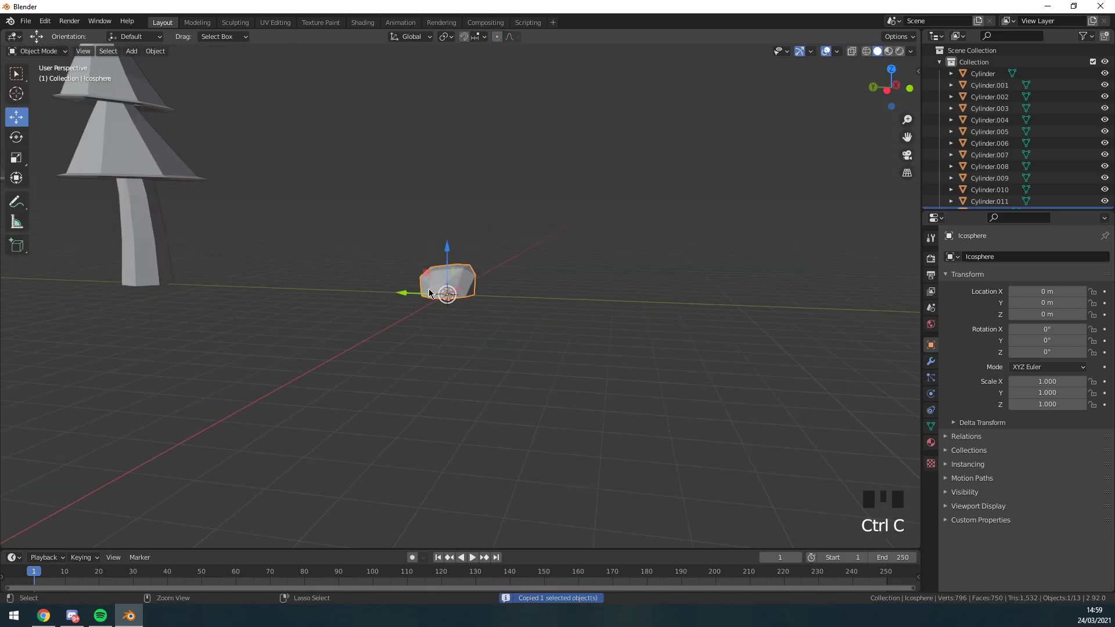
key(ctrl+v)
ctrl+drag(425, 294, 517, 308)
shift+middle_drag(566, 287, 473, 322)
scroll(472, 322, up, 4)
key(r)
key(z)
click(434, 317)
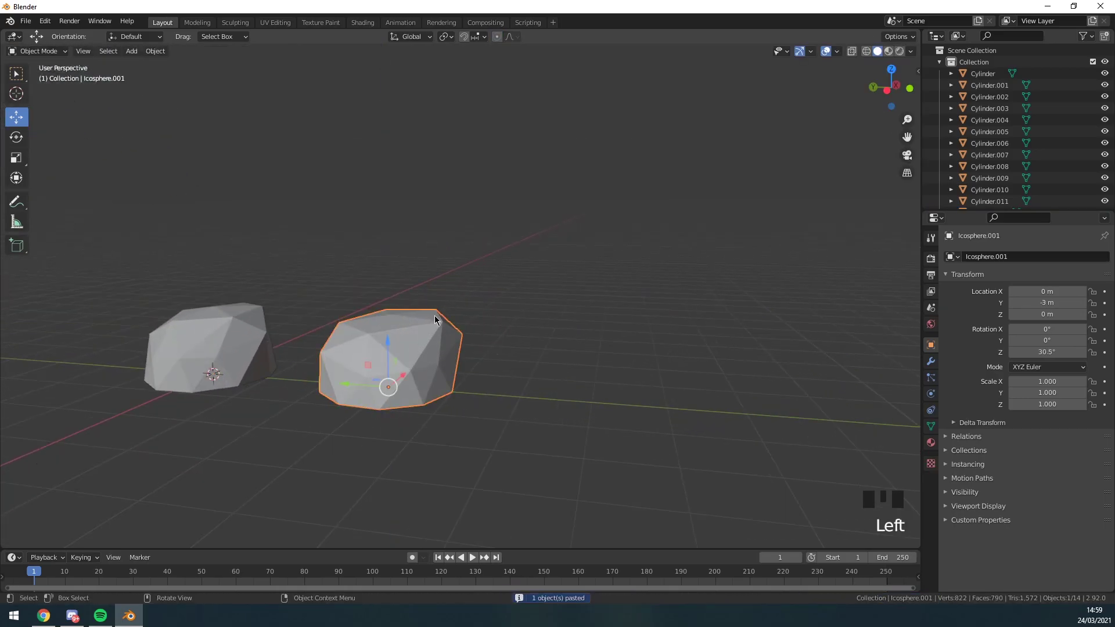
Step: Reshape the copied rock into a taller, different form by moving several of its faces with proportional editing
key(Tab)
drag(398, 312, 400, 282)
middle_drag(401, 284, 448, 285)
click(487, 340)
drag(487, 341, 461, 332)
middle_drag(462, 332, 505, 328)
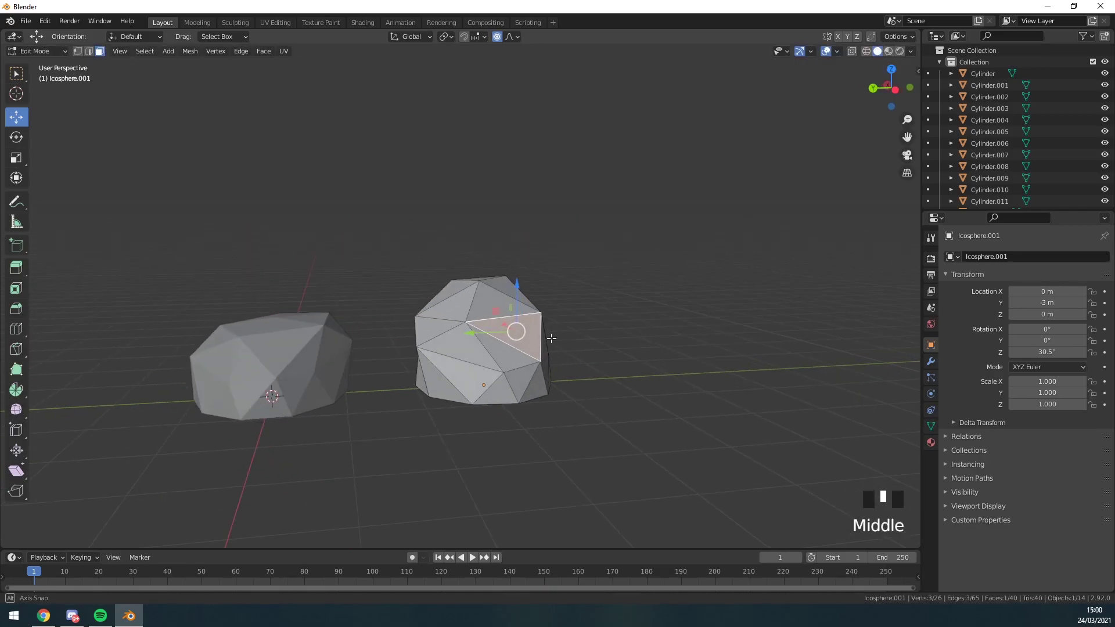
click(493, 331)
drag(493, 331, 522, 322)
key(Tab)
Step: Move both rocks together 20 m in the positive Y direction, towards the trees
scroll(510, 321, down, 2)
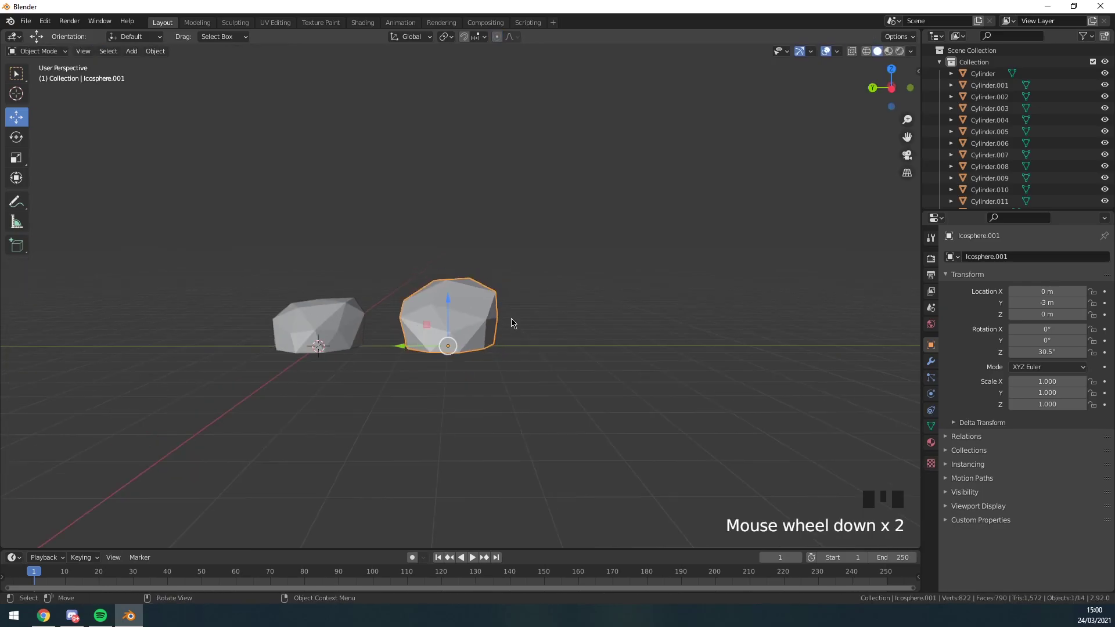
middle_drag(510, 321, 543, 294)
shift+scroll(542, 294, down, 1)
scroll(551, 338, down, 4)
ctrl+drag(515, 324, 138, 324)
click(399, 308)
Step: Add a cylinder with 6 vertices, a 1 m radius and a 2 m depth at the origin
shift+middle_drag(403, 309, 377, 311)
scroll(371, 258, up, 3)
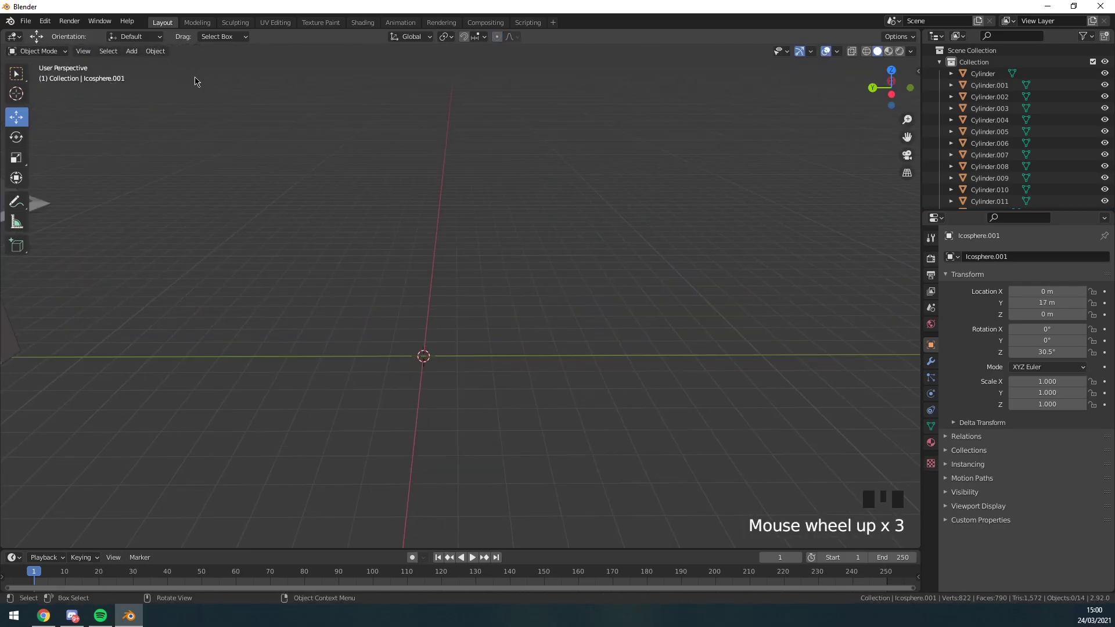
click(131, 52)
mouse_move(145, 66)
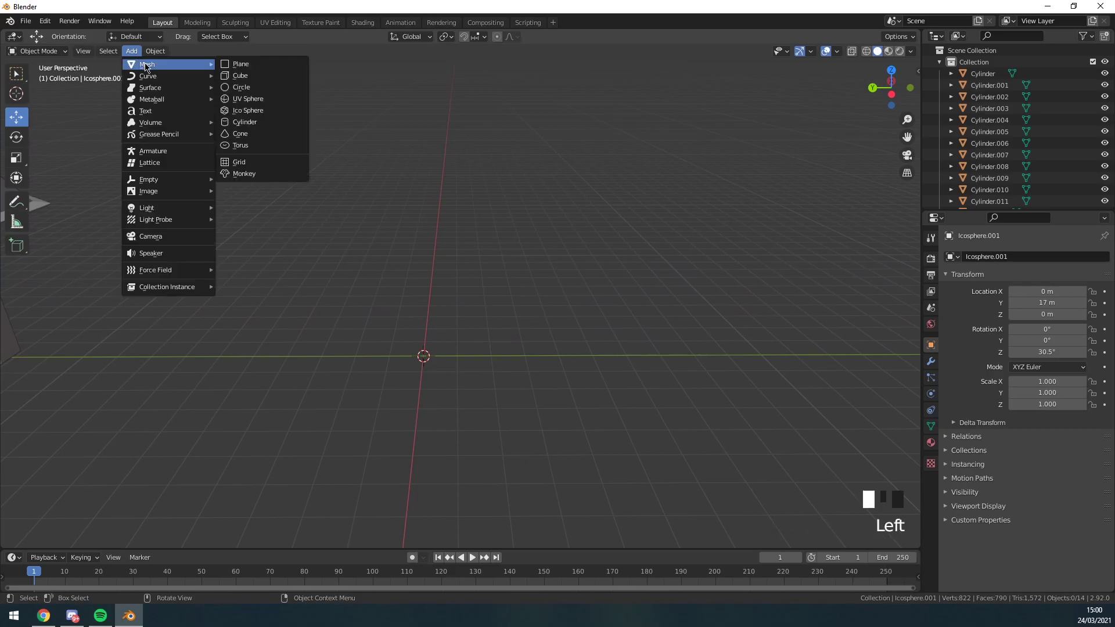
click(237, 122)
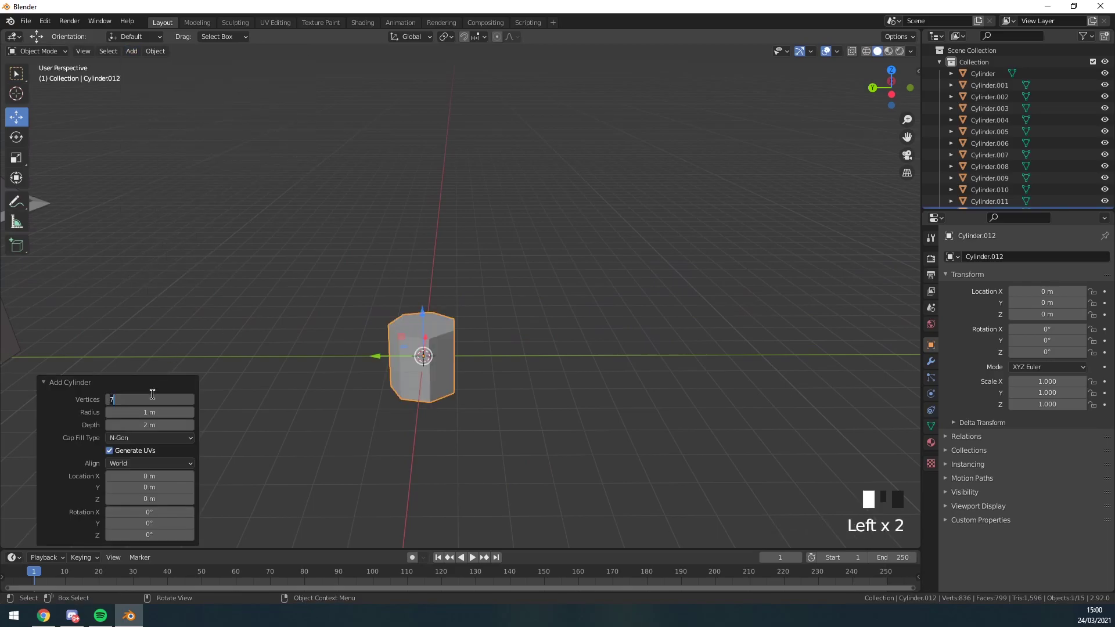
text(6)
key(Return)
Step: Raise the six-sided cylinder 0.5 m above the origin and scale it down to 0.2
click(896, 99)
shift+middle_drag(471, 355, 484, 326)
mouse_move(443, 281)
ctrl+mouse_down()
mouse_move(443, 253)
mouse_move(434, 282)
mouse_move(370, 306)
mouse_move(412, 256)
mouse_move(419, 204)
ctrl+mouse_up()
scroll(522, 312, up, 2)
key(s)
click(455, 304)
scroll(455, 305, up, 2)
scroll(461, 296, up, 2)
key(s)
click(493, 308)
Step: Turn off proportional editing, taper the cylinder into a stem by narrowing its top face, and lower its bottom face about 0.184 m
key(Tab)
key(z)
key(ctrl+z)
click(496, 36)
key(s)
click(469, 241)
drag(461, 347, 407, 352)
Step: Bevel the stem's bottom edges and move the bevelled base down to ground level
scroll(435, 336, up, 3)
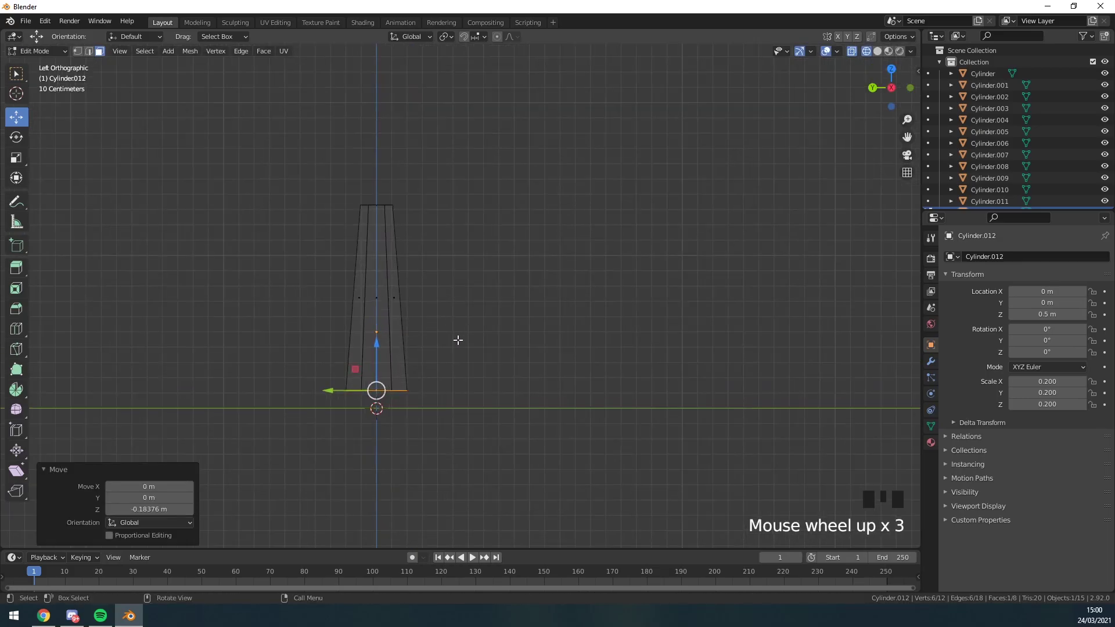
key(ctrl+b)
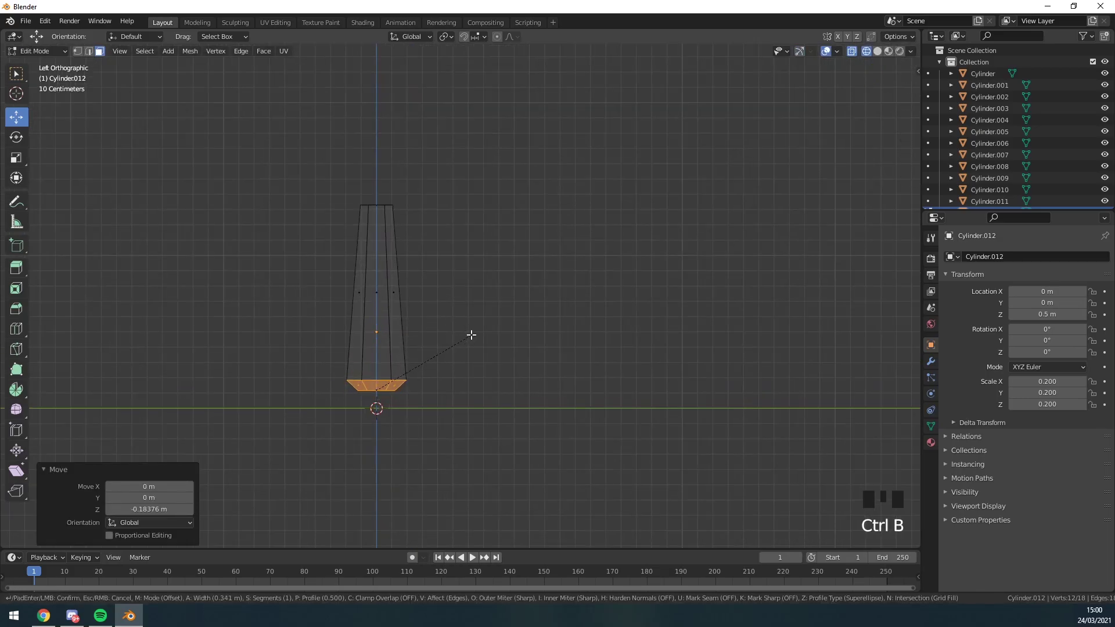
key(Escape)
click(487, 388)
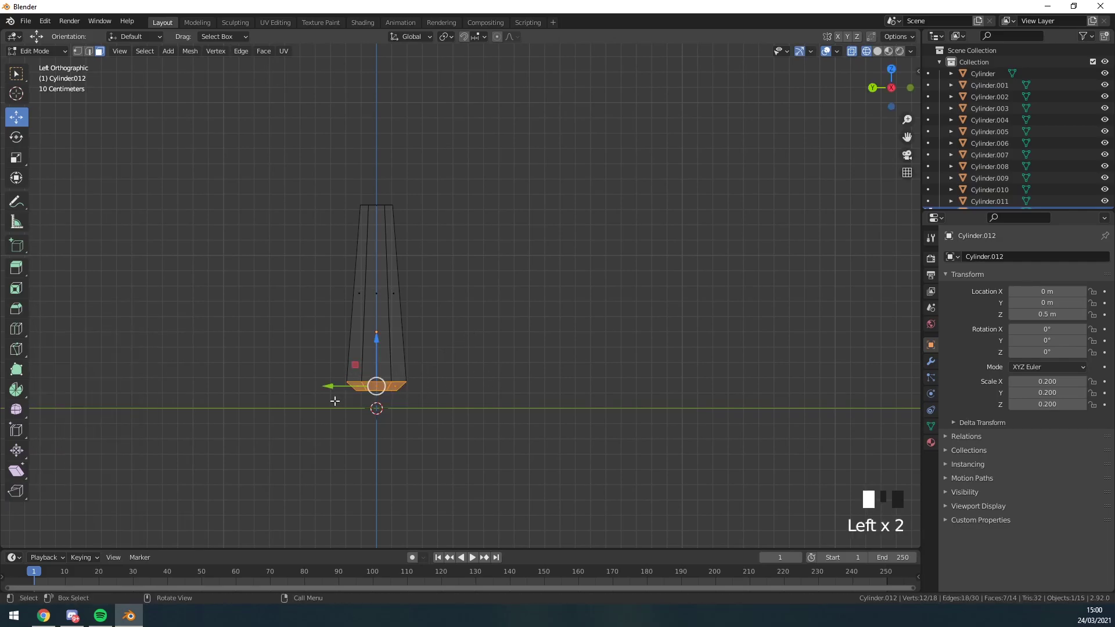
click(377, 360)
key(z)
key(Tab)
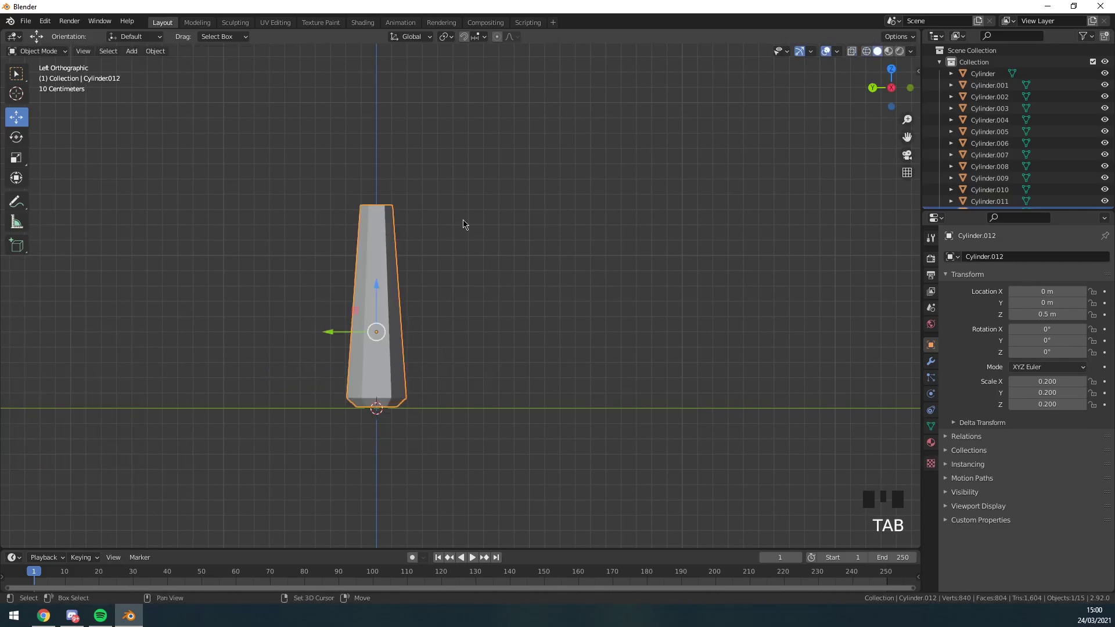
Step: Add another cylinder with 6 vertices for the mushroom cap and raise it 2.1 m above the origin
shift+middle_drag(463, 224, 480, 291)
click(132, 51)
mouse_move(185, 70)
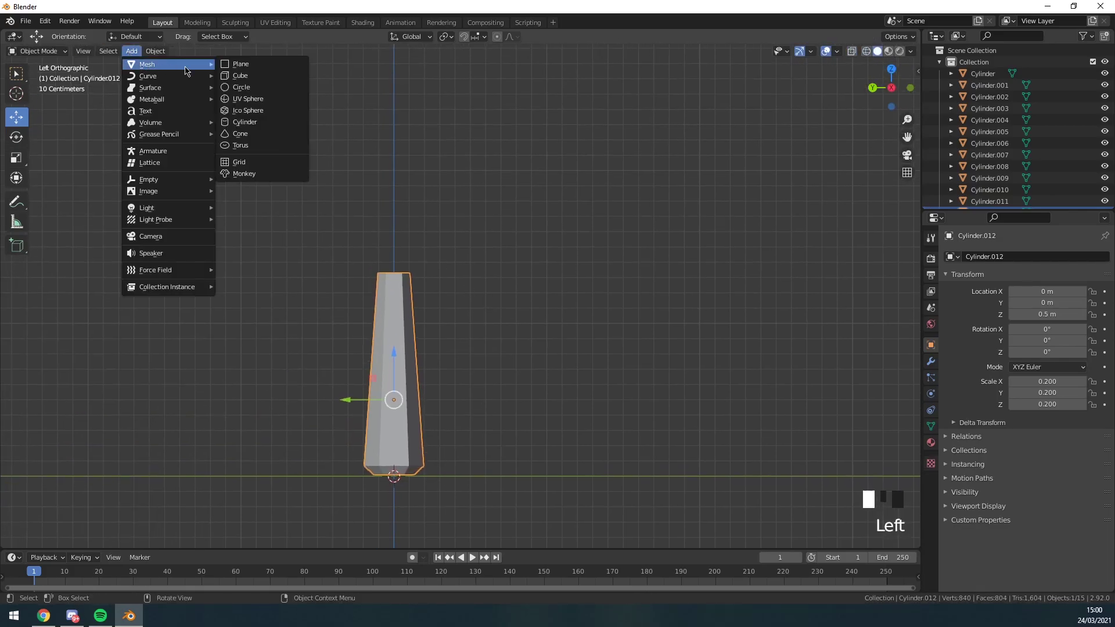
click(256, 127)
scroll(416, 407, down, 4)
ctrl+drag(432, 351, 435, 197)
Step: Flatten the cap cylinder to 0.1 along Z and lower it to a height of 1.4 m
key(s)
key(z)
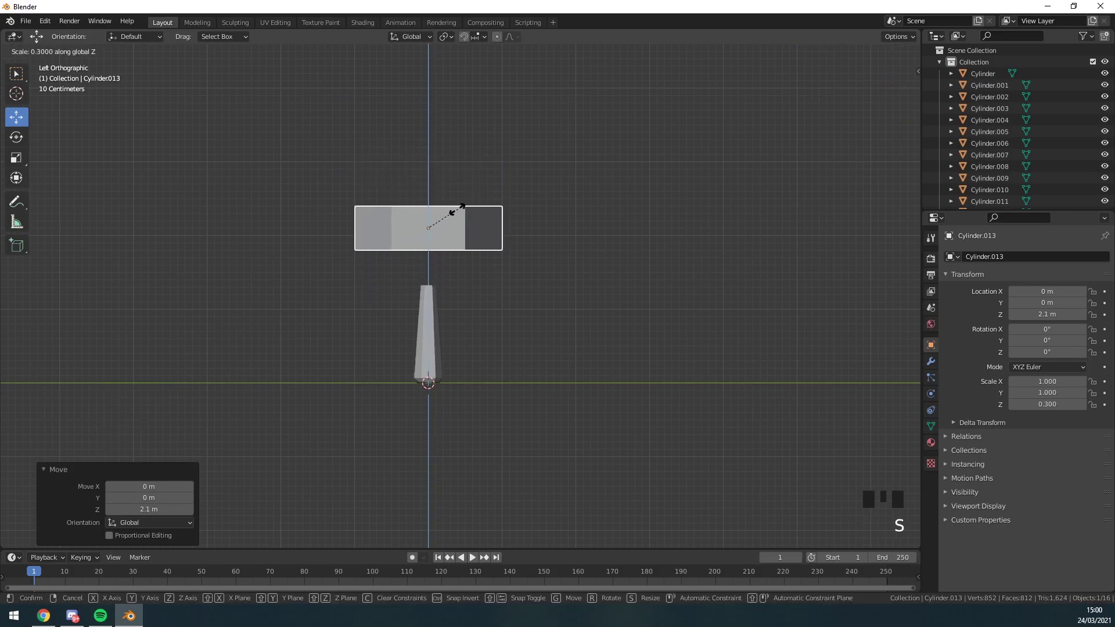
click(435, 215)
scroll(435, 215, up, 3)
ctrl+drag(384, 157, 383, 241)
Step: Extrude the cap's top face upward twice, the second time about 0.187 m, scaling the face down after each extrusion
middle_drag(383, 241, 440, 274)
scroll(440, 278, down, 3)
key(Tab)
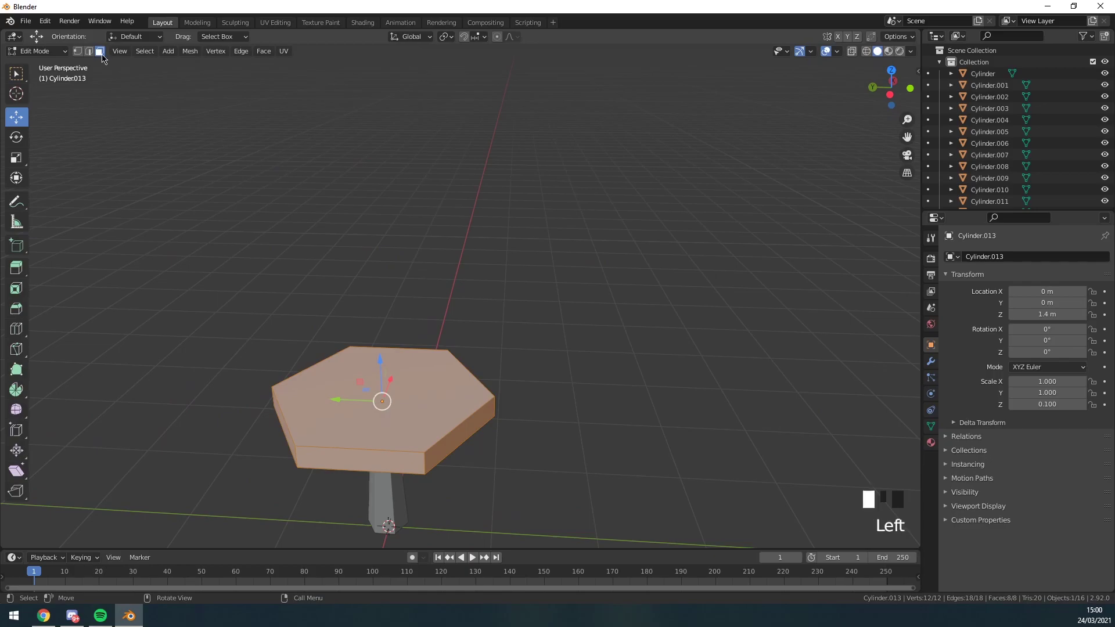
click(395, 405)
click(889, 74)
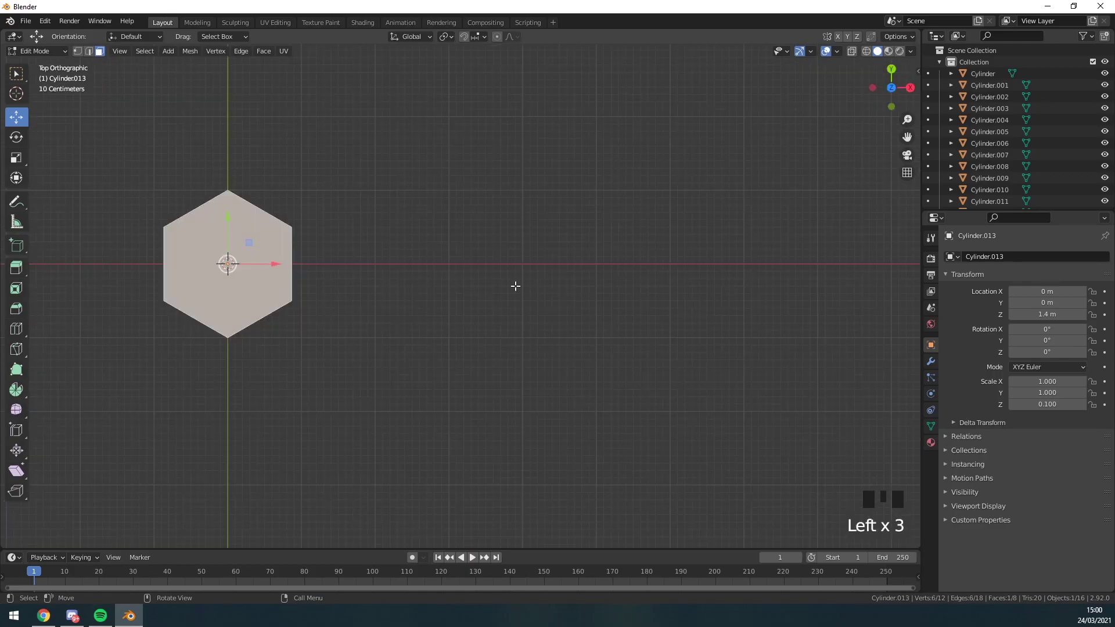
shift+middle_drag(515, 286, 441, 150)
shift+middle_drag(512, 157, 552, 217)
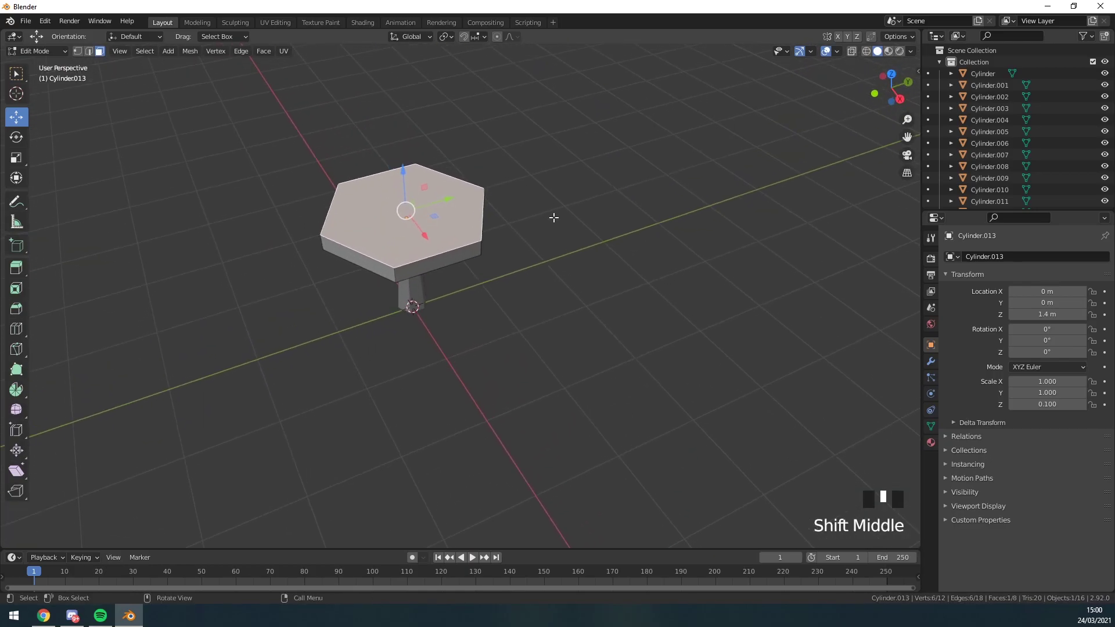
key(e)
click(557, 177)
key(s)
click(525, 184)
text(e)
click(527, 165)
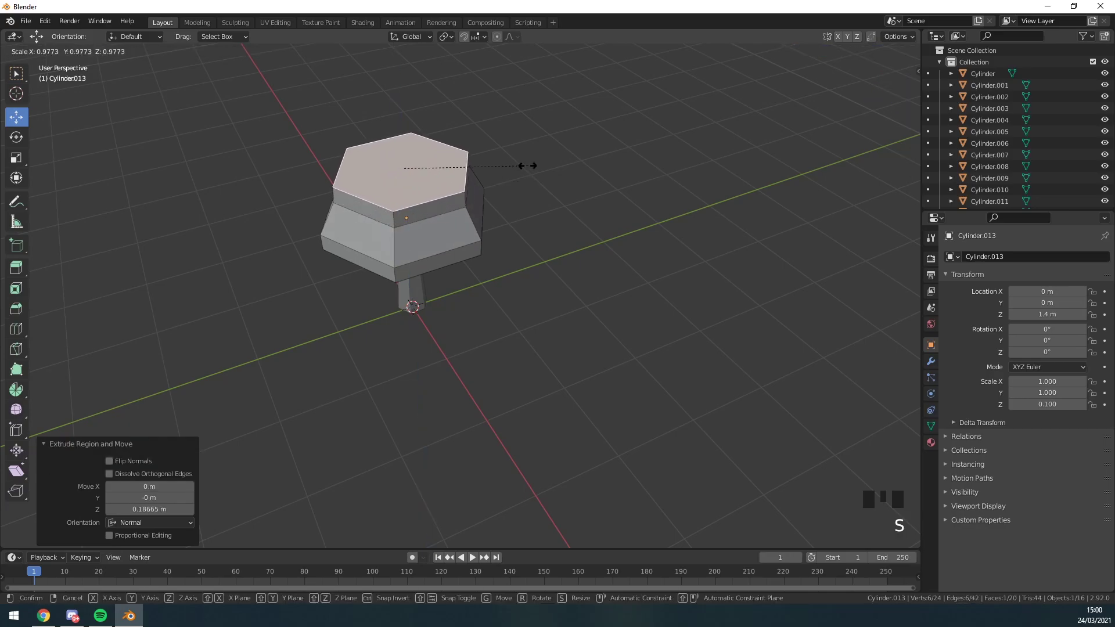
click(491, 170)
Step: Hollow the cap's underside by extruding its bottom face inward twice, first about 0.136 m, scaling it down each time
middle_drag(491, 169, 444, 286)
click(352, 321)
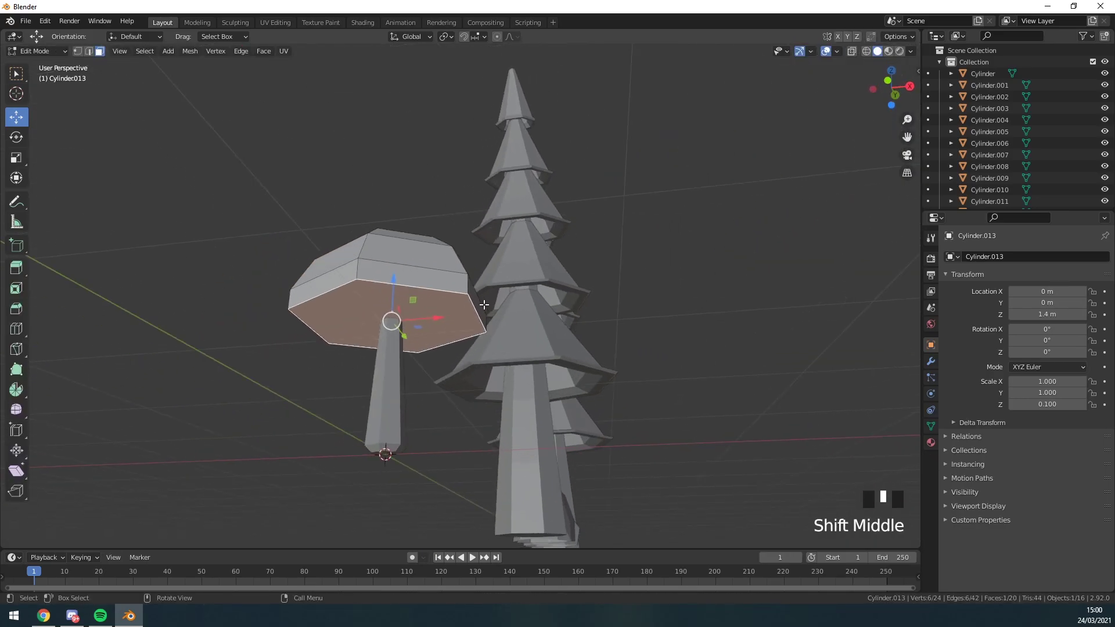
key(e)
click(535, 289)
key(s)
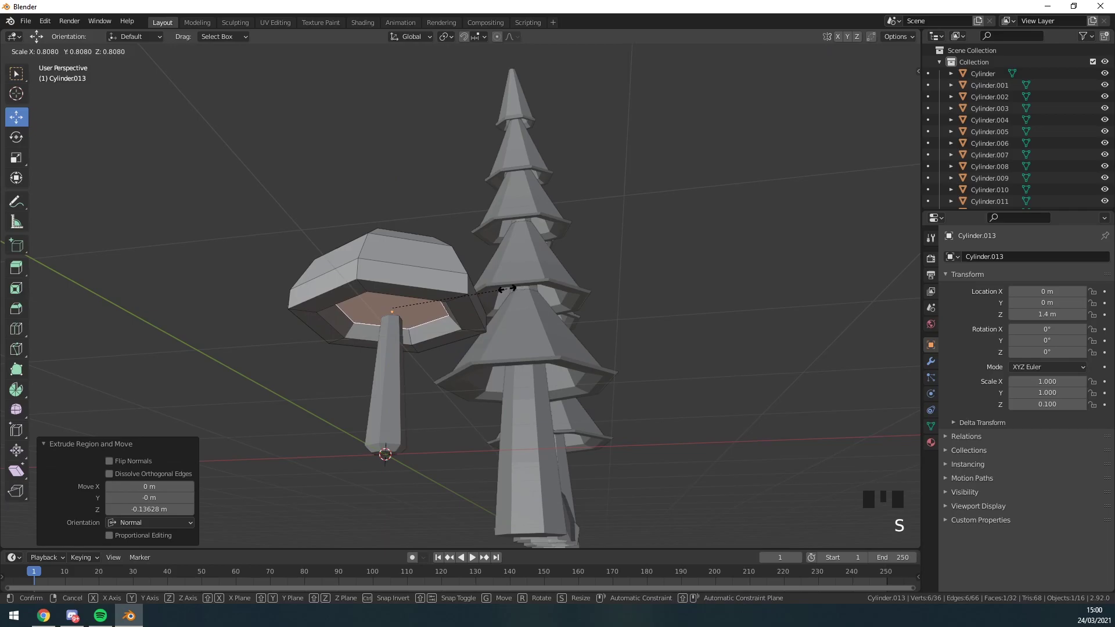
click(505, 293)
key(e)
click(503, 290)
key(s)
click(464, 302)
key(Tab)
Step: Lower the mushroom cap onto the stem, to a Z location of about 1.105 m
click(404, 342)
middle_drag(423, 292, 433, 303)
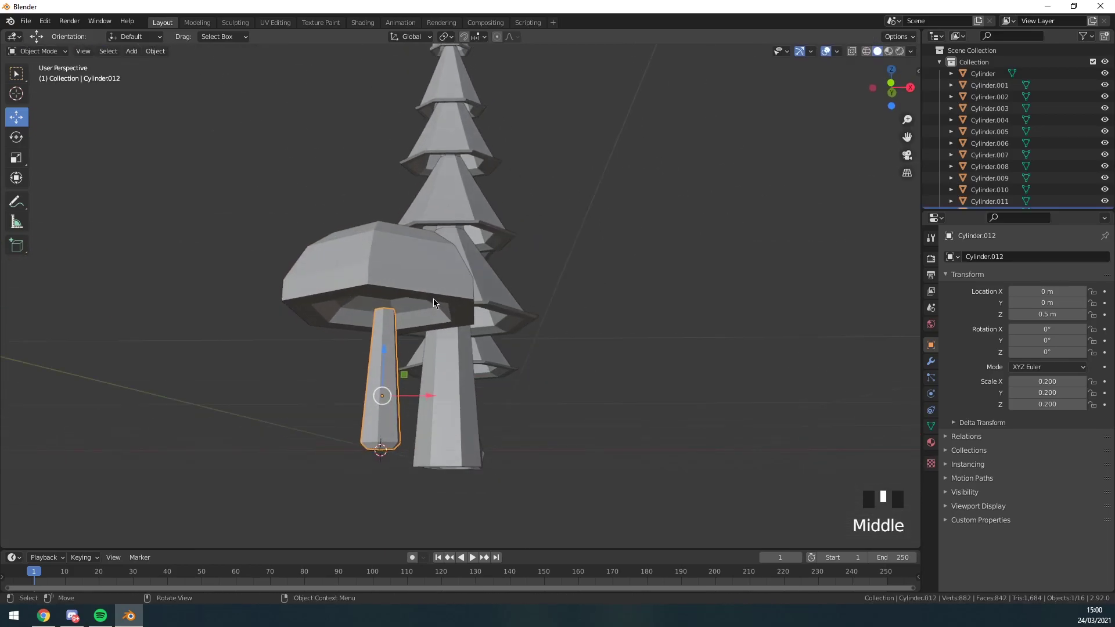
click(428, 284)
drag(390, 269, 388, 293)
middle_drag(436, 295, 594, 248)
middle_drag(589, 248, 589, 270)
drag(429, 255, 429, 264)
click(567, 265)
Step: Scale the mushroom cap down to about 0.758 of its size
middle_drag(567, 265, 530, 278)
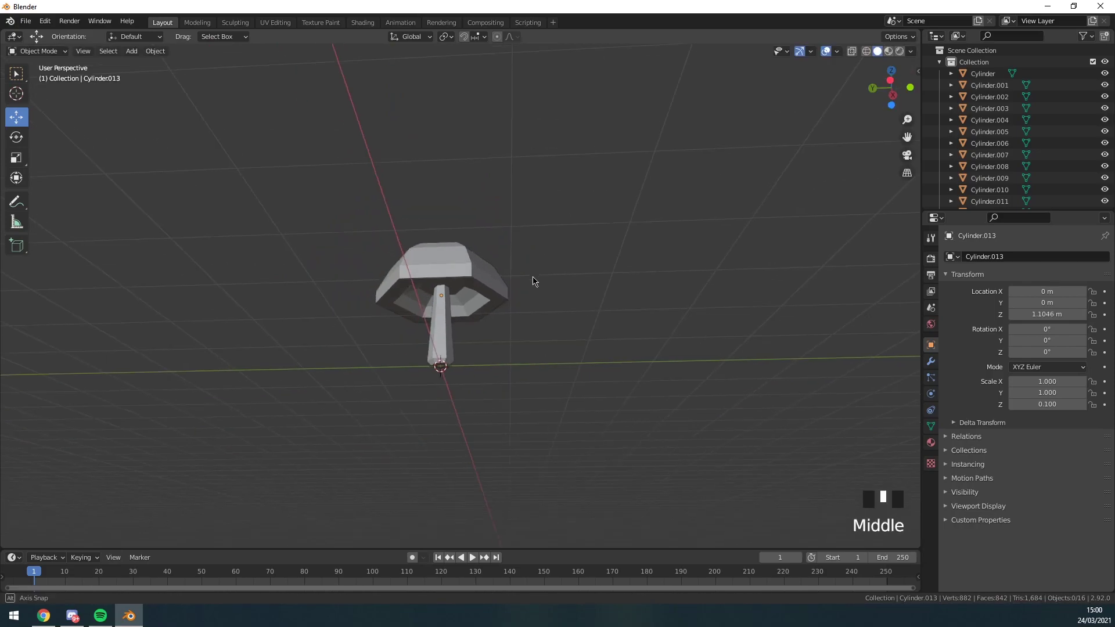
scroll(518, 299, down, 3)
click(465, 303)
key(s)
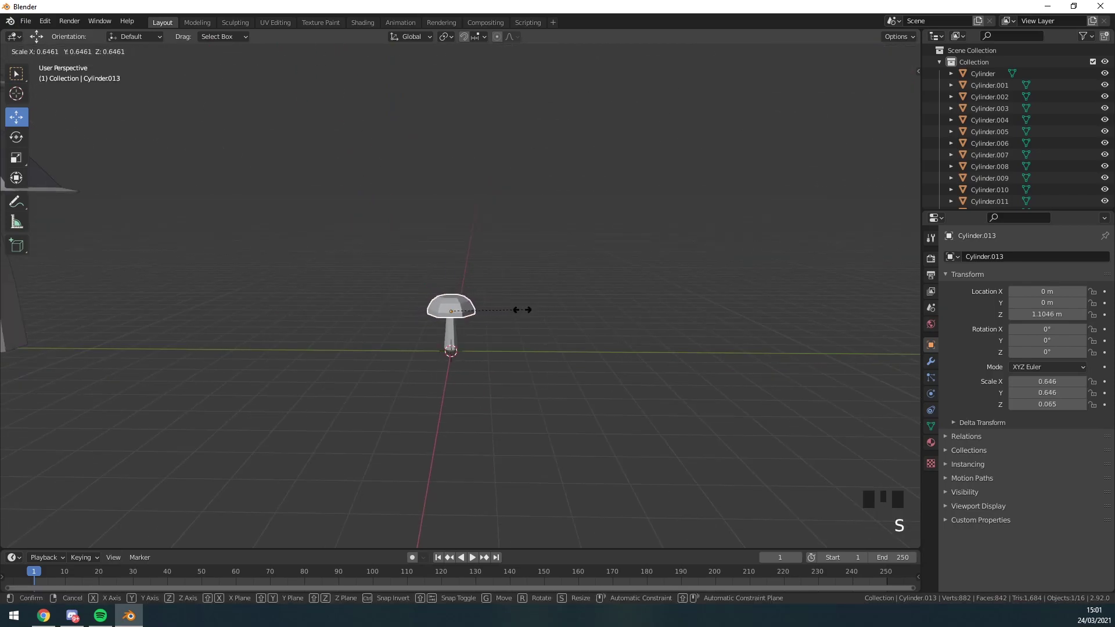
click(522, 308)
key(s)
click(524, 304)
Step: Move the mushroom's cap and stem together 9 m in the positive Y direction
shift+middle_drag(398, 346, 573, 327)
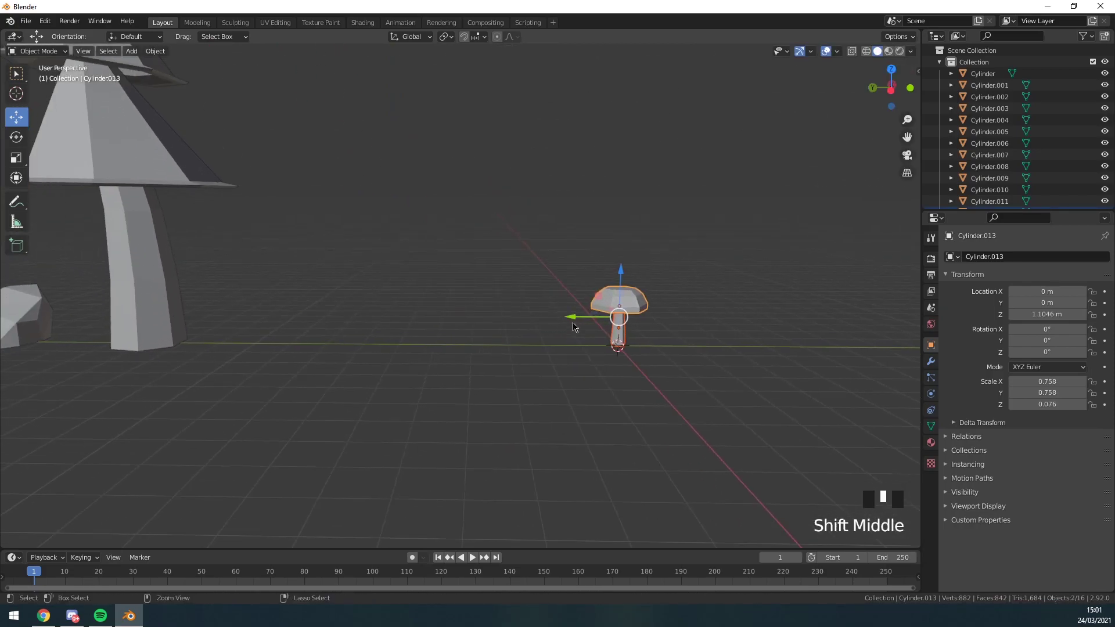
ctrl+drag(569, 316, 265, 321)
click(567, 304)
Step: Add a cylinder with 8 vertices, a 1 m radius and a 2 m depth at the origin, and raise it 1 m
scroll(378, 321, down, 2)
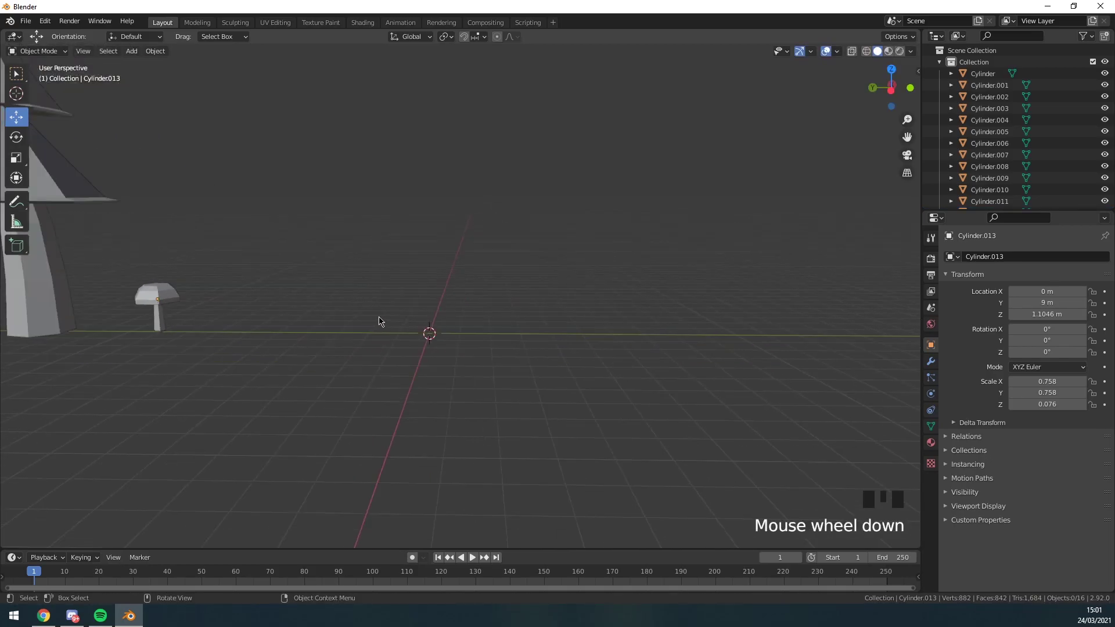
scroll(378, 321, down, 4)
middle_drag(378, 321, 420, 295)
scroll(455, 319, up, 2)
mouse_move(420, 295)
shift+middle_down()
mouse_move(413, 265)
mouse_move(423, 306)
shift+middle_up()
click(132, 53)
mouse_move(150, 65)
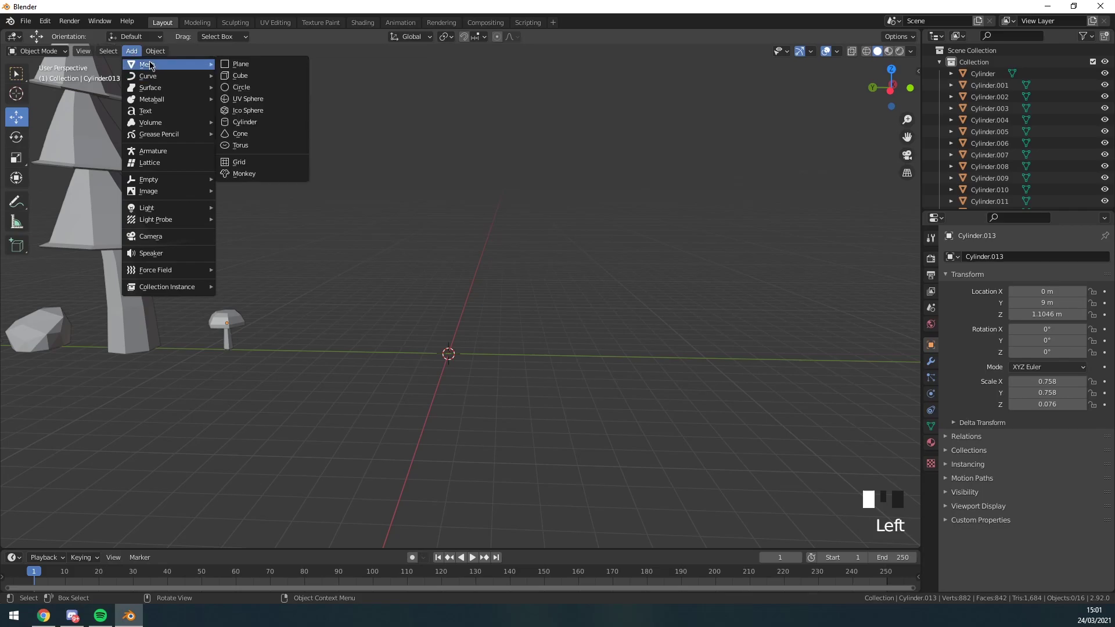
click(244, 121)
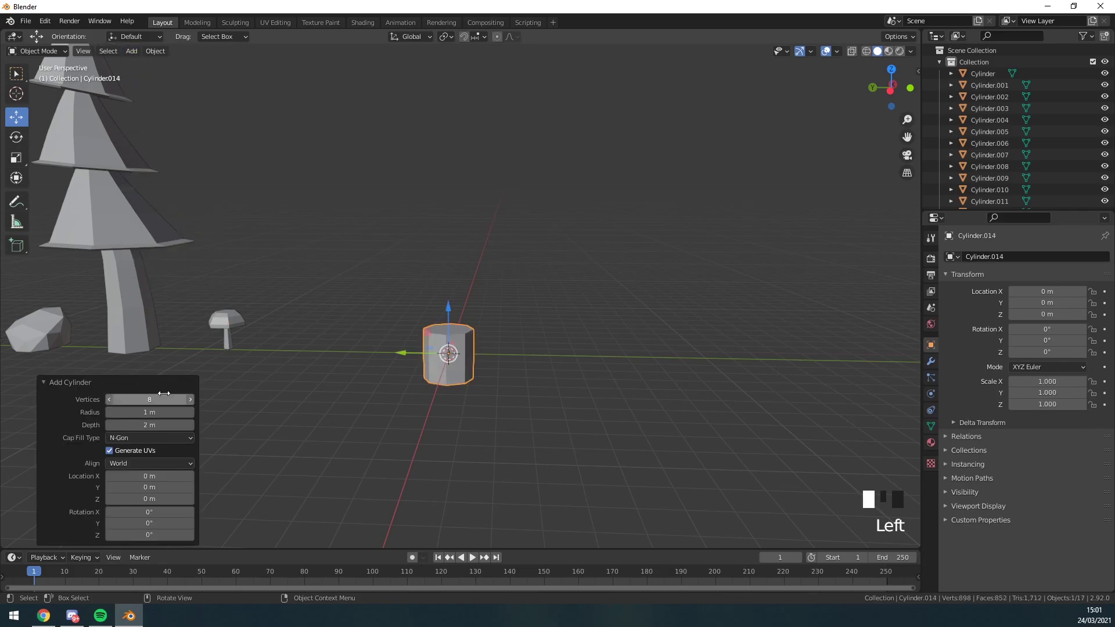
click(885, 106)
ctrl+drag(453, 313, 454, 288)
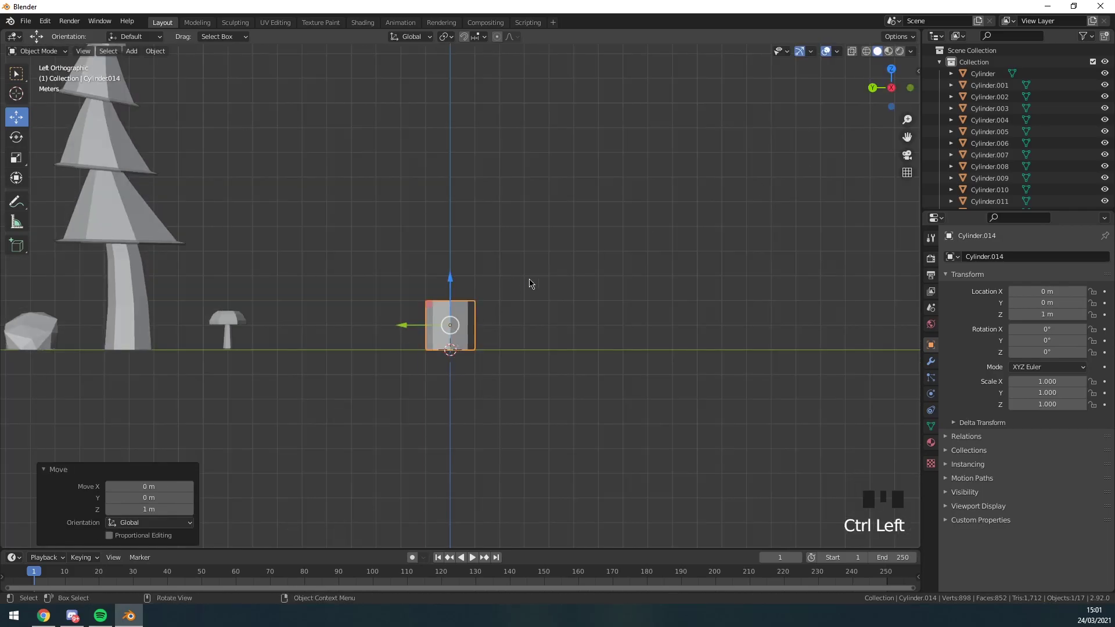
Step: Lower the new cylinder's top face by 1 m in Edit Mode, working in wireframe display
middle_drag(527, 284, 525, 304)
click(458, 331)
key(Tab)
click(890, 93)
key(z)
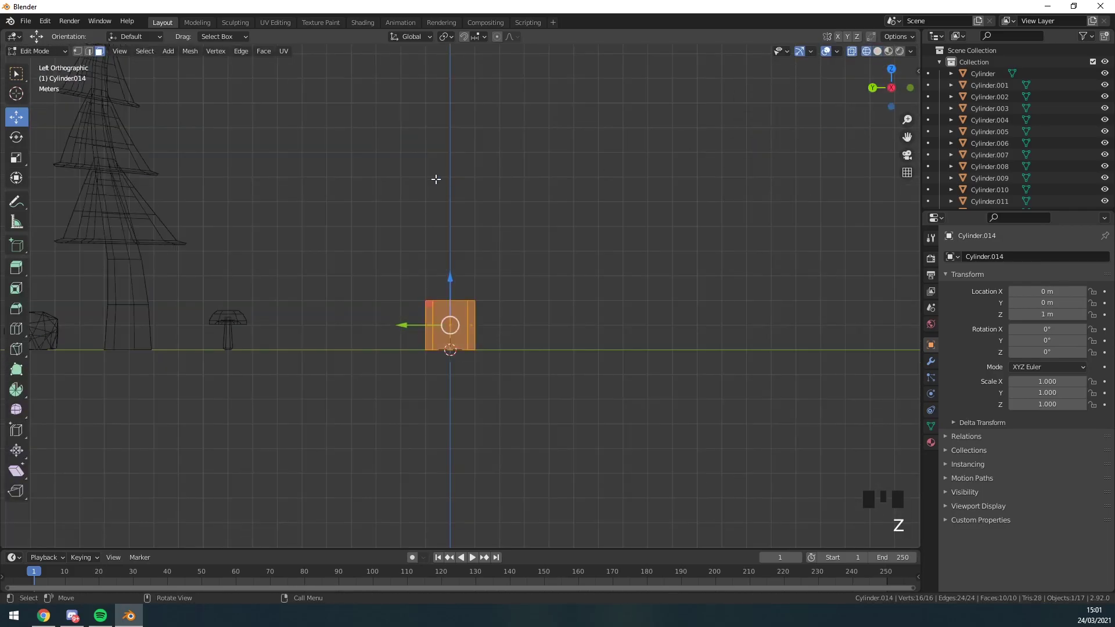
scroll(460, 274, up, 3)
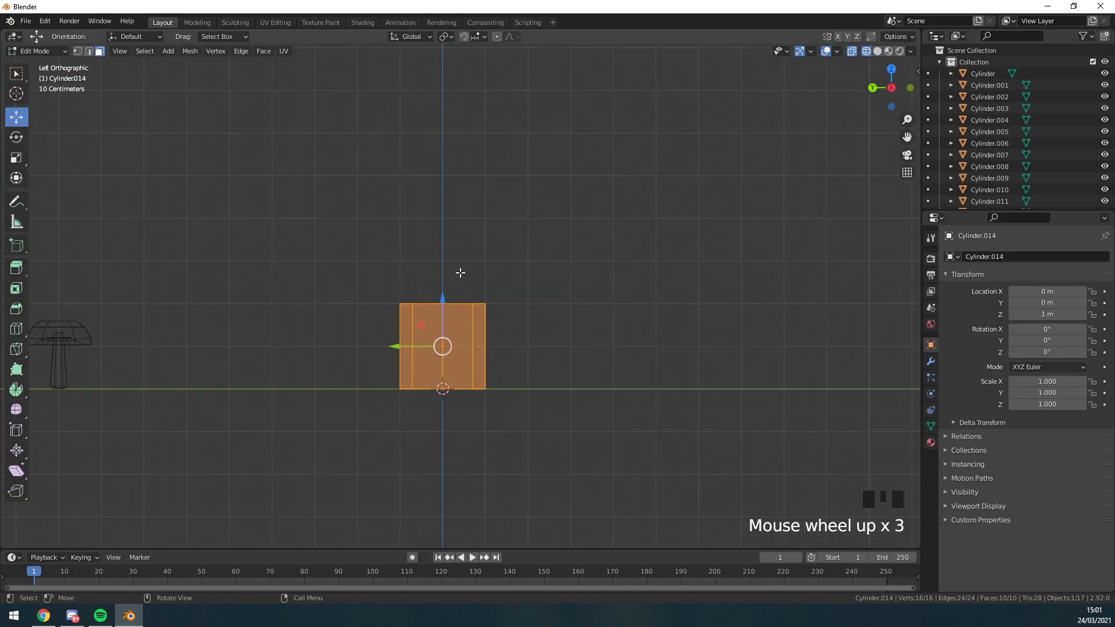
middle_drag(461, 271, 453, 296)
click(452, 301)
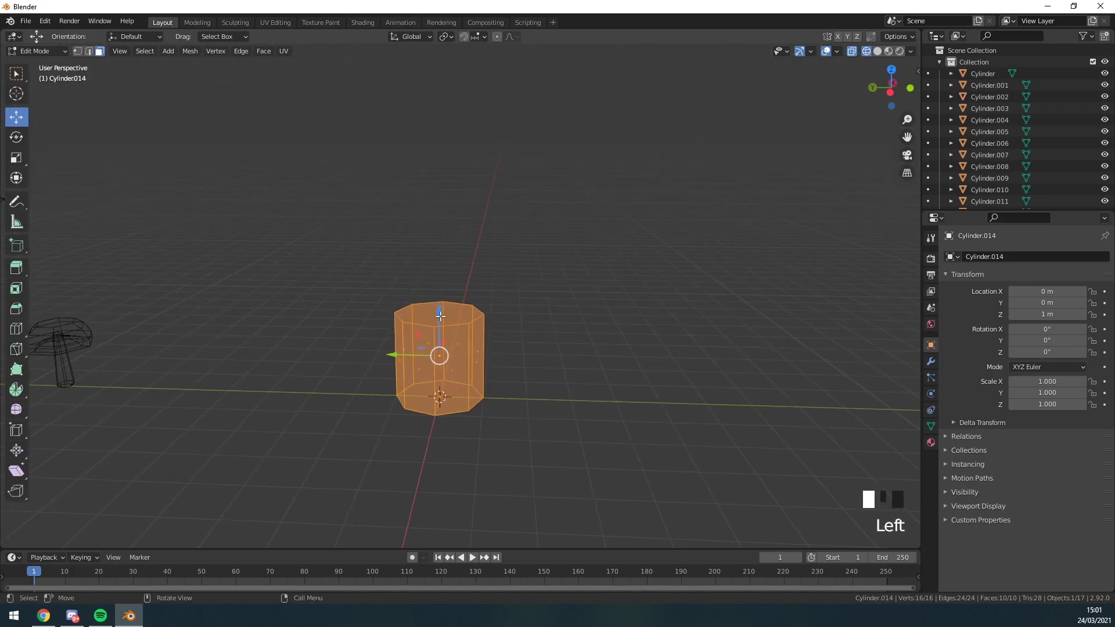
click(892, 92)
ctrl+drag(440, 260, 447, 306)
scroll(468, 278, up, 1)
middle_drag(468, 279, 461, 331)
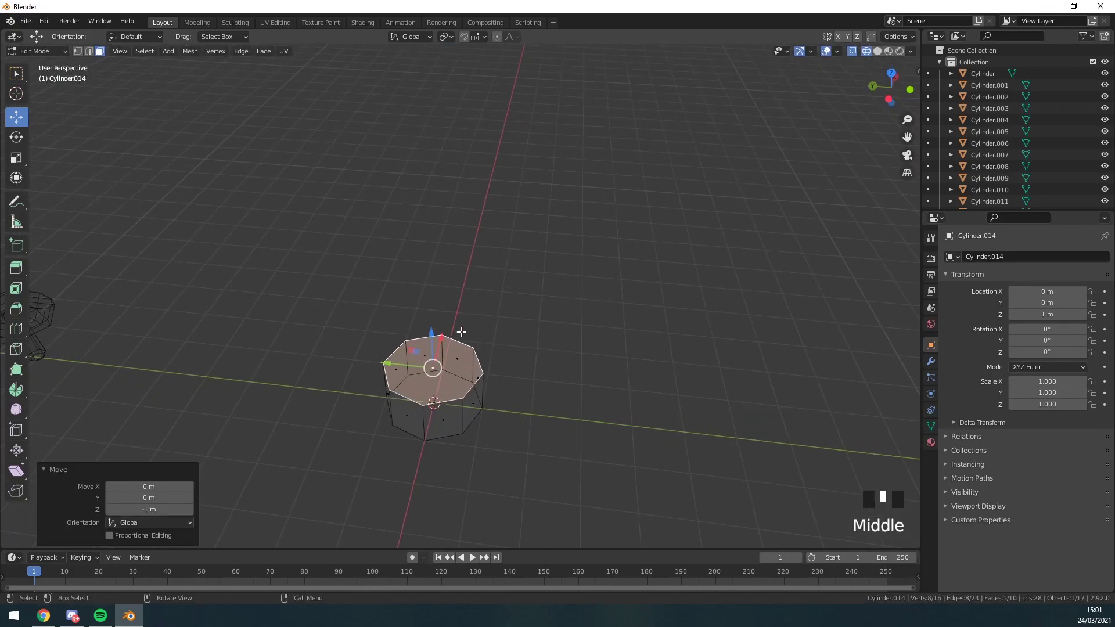
Step: Scale the shortened cylinder to about 3.833 in X and Y, keeping its Z scale at 1
key(Tab)
key(s)
click(658, 370)
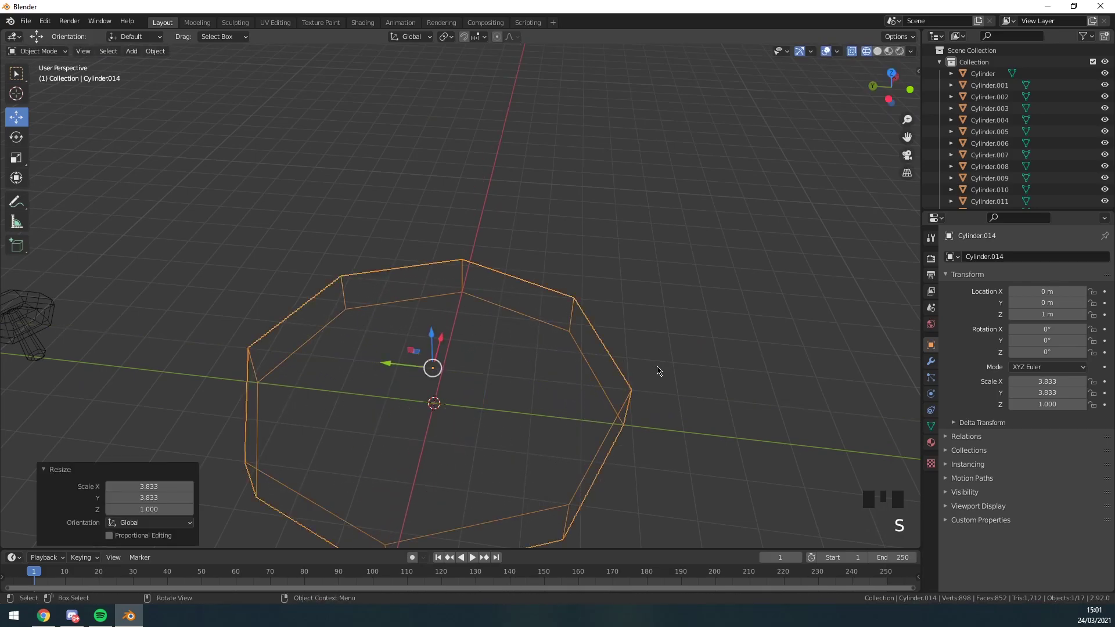
Step: Return the viewport to solid shading and resume editing the widened cylinder's mesh
key(Tab)
key(z)
click(463, 352)
middle_drag(463, 352, 450, 320)
key(Tab)
key(z)
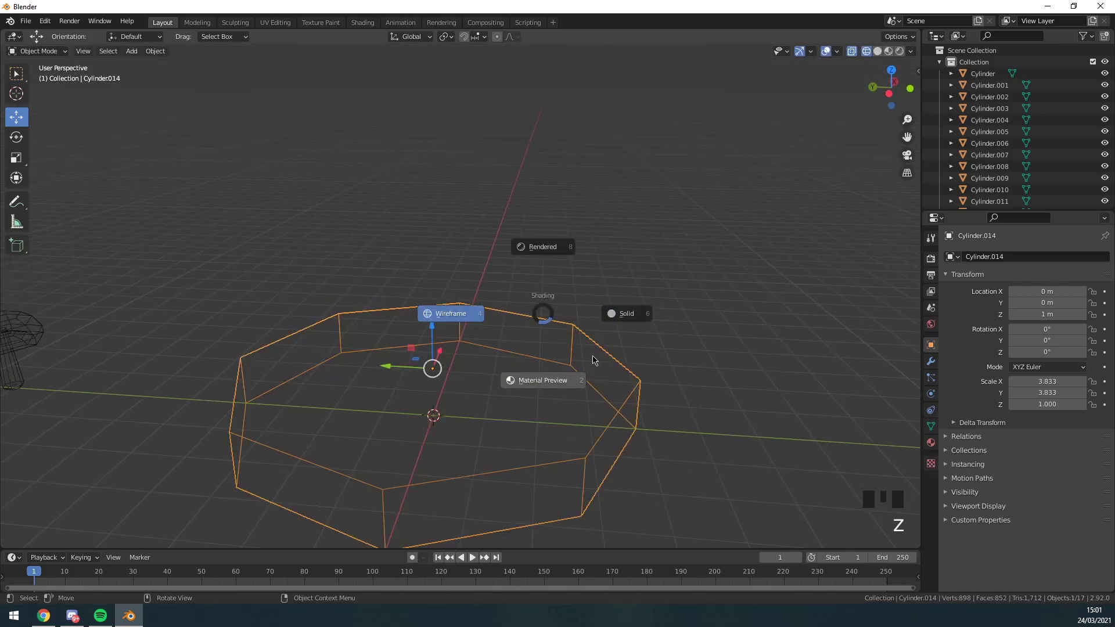
click(593, 360)
key(Tab)
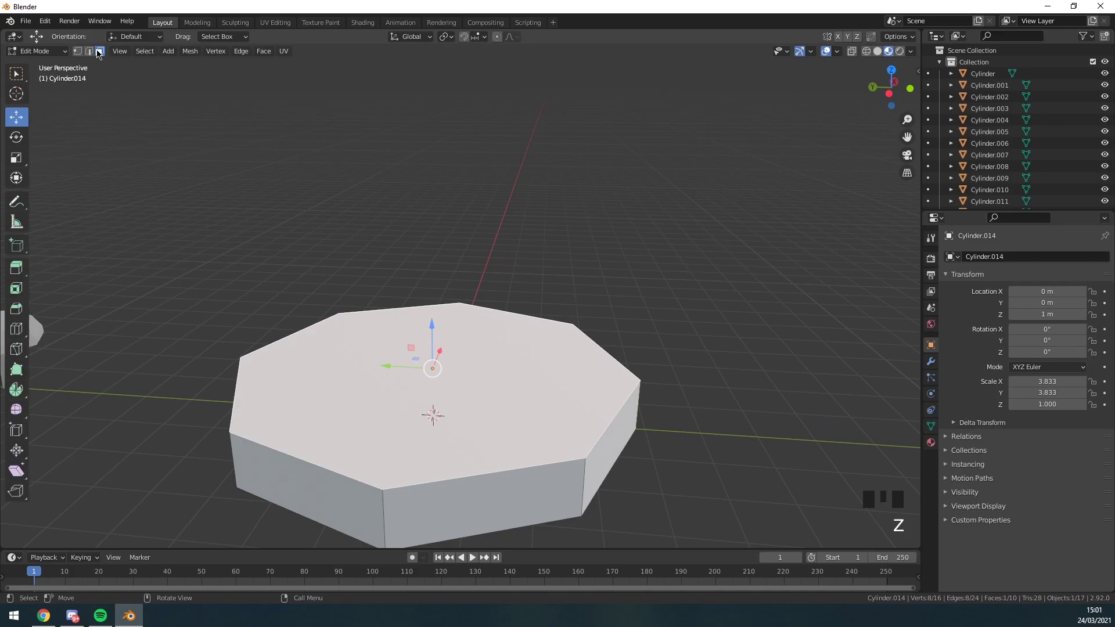
click(876, 51)
Step: Inset the cylinder's top face by about 0.12 m and extrude it downward to hollow out a fountain basin
drag(432, 368, 432, 364)
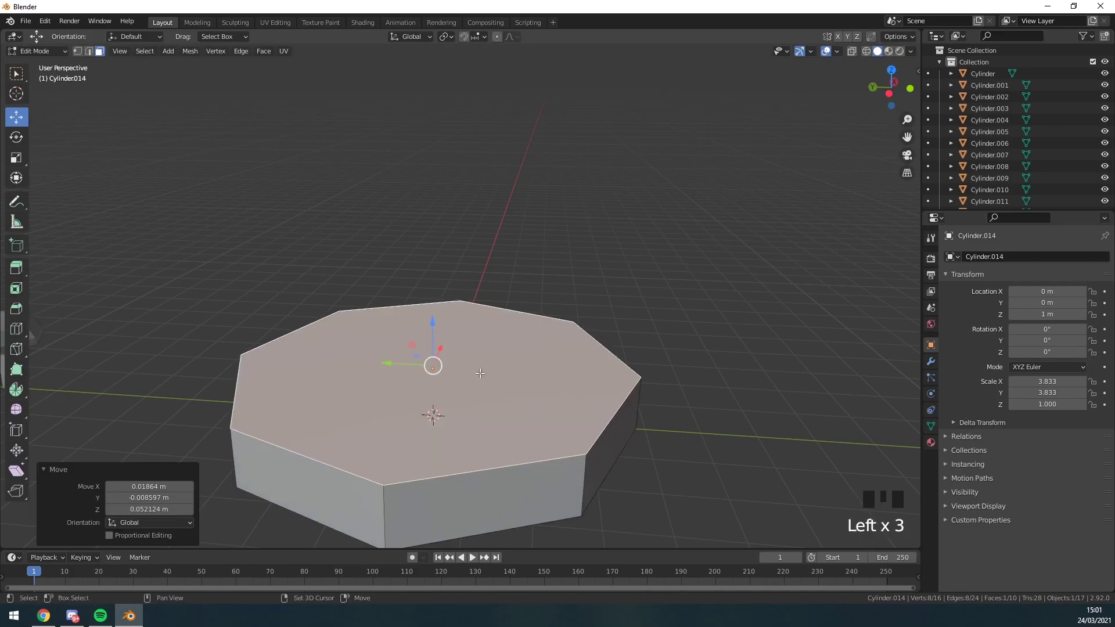
key(ctrl+z)
key(i)
click(590, 375)
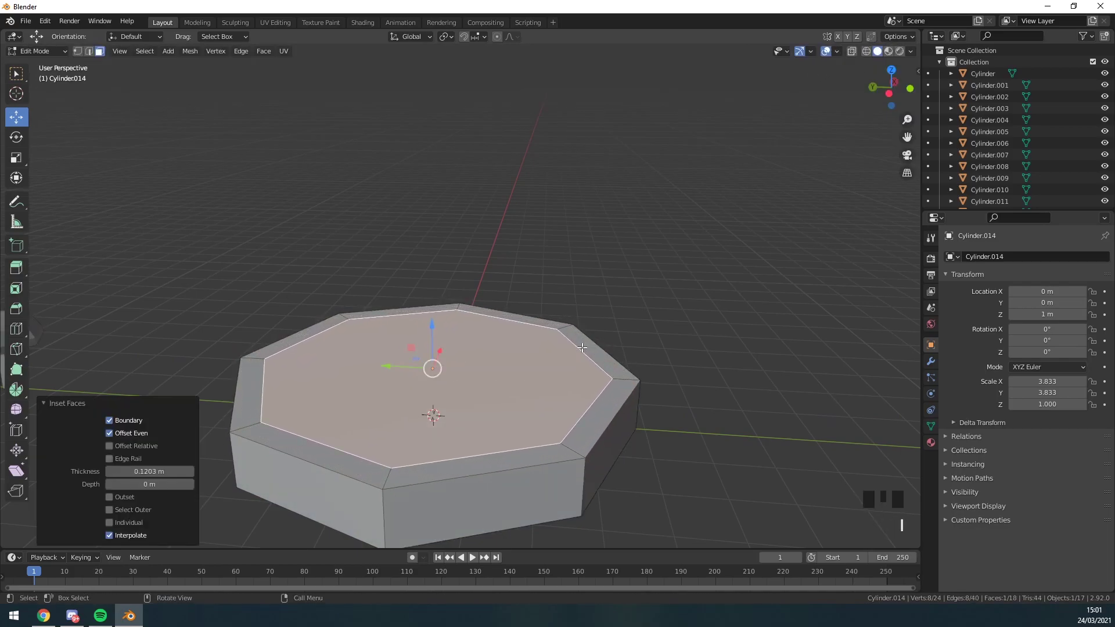
key(e)
Step: Extrude the basin floor in place, scale it to about 0.156, and extrude it upward as a central column
right_click(591, 385)
key(s)
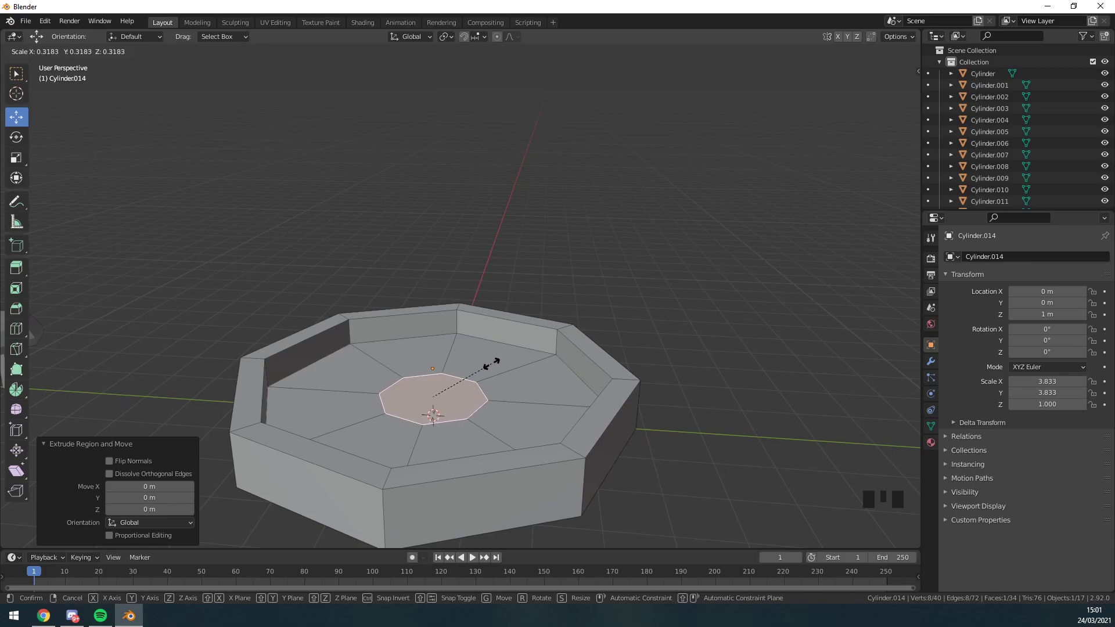
click(458, 377)
key(e)
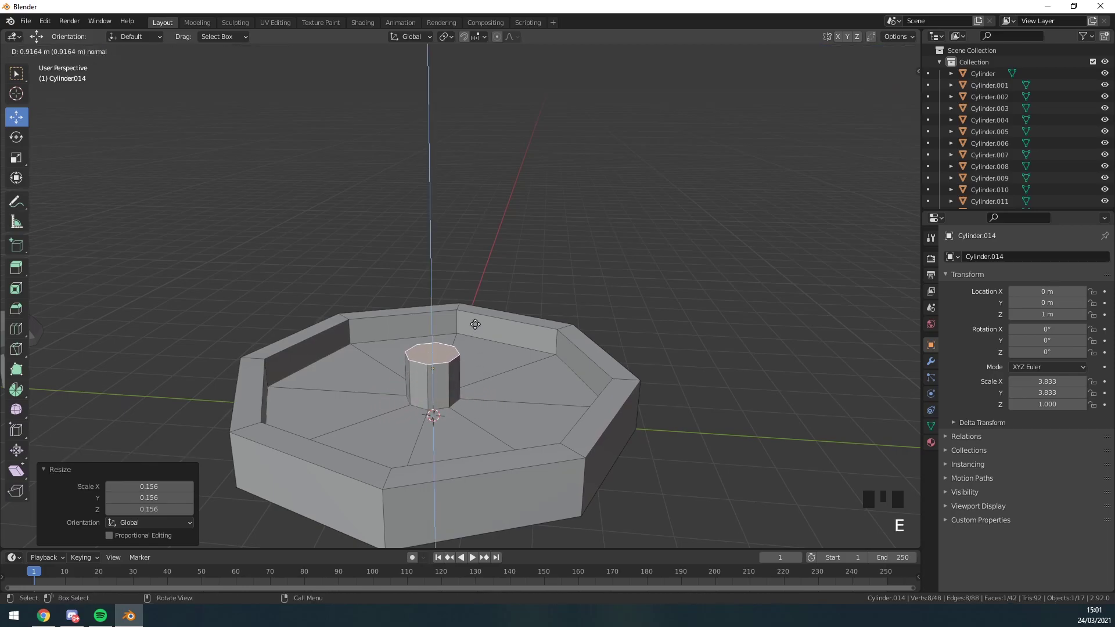
click(478, 292)
Step: Extrude the column's top face in place, scale it outward, and extrude it up about 0.3 m as a small bowl
key(e)
right_click(481, 282)
key(s)
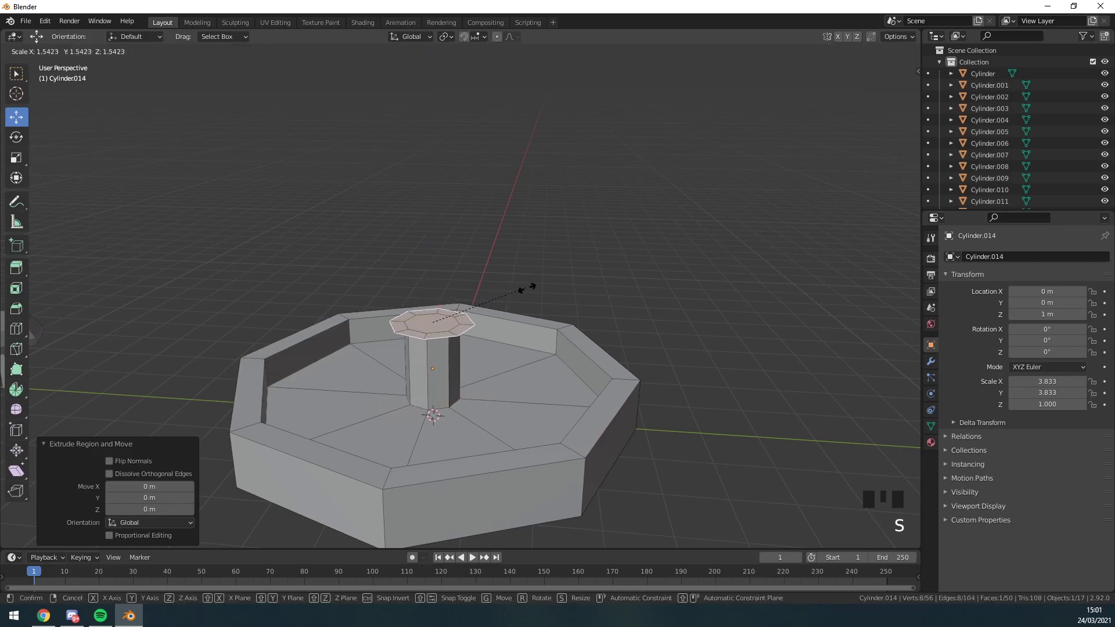
click(532, 288)
key(e)
click(554, 282)
Step: Inset the small bowl's top face and extrude it about 0.18 m downward to hollow the bowl
key(i)
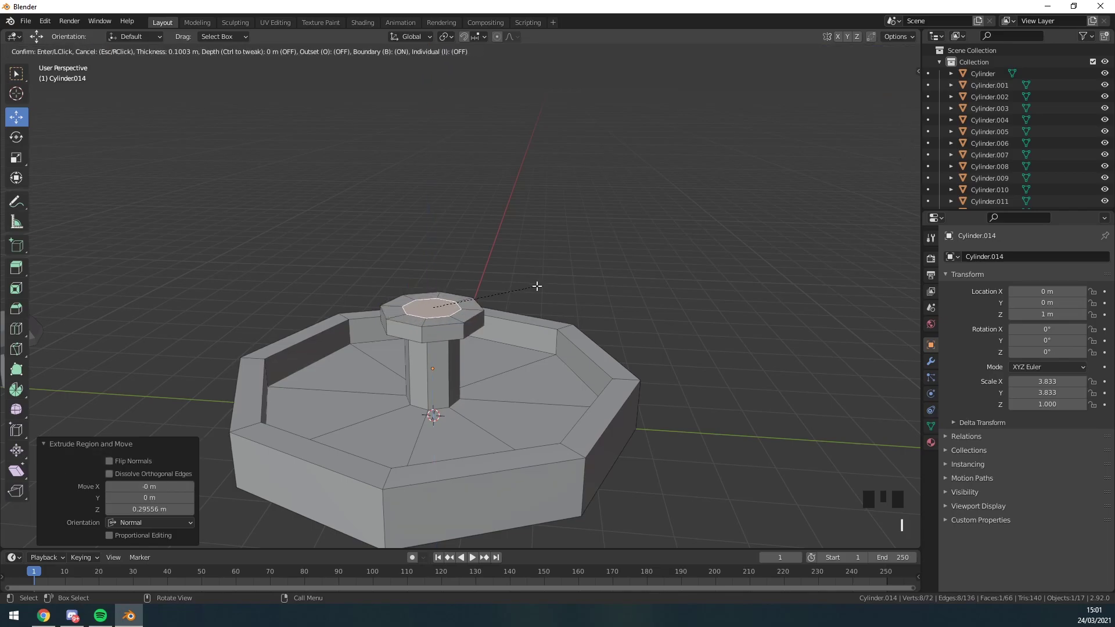
click(545, 286)
key(e)
click(542, 297)
key(s)
right_click(532, 296)
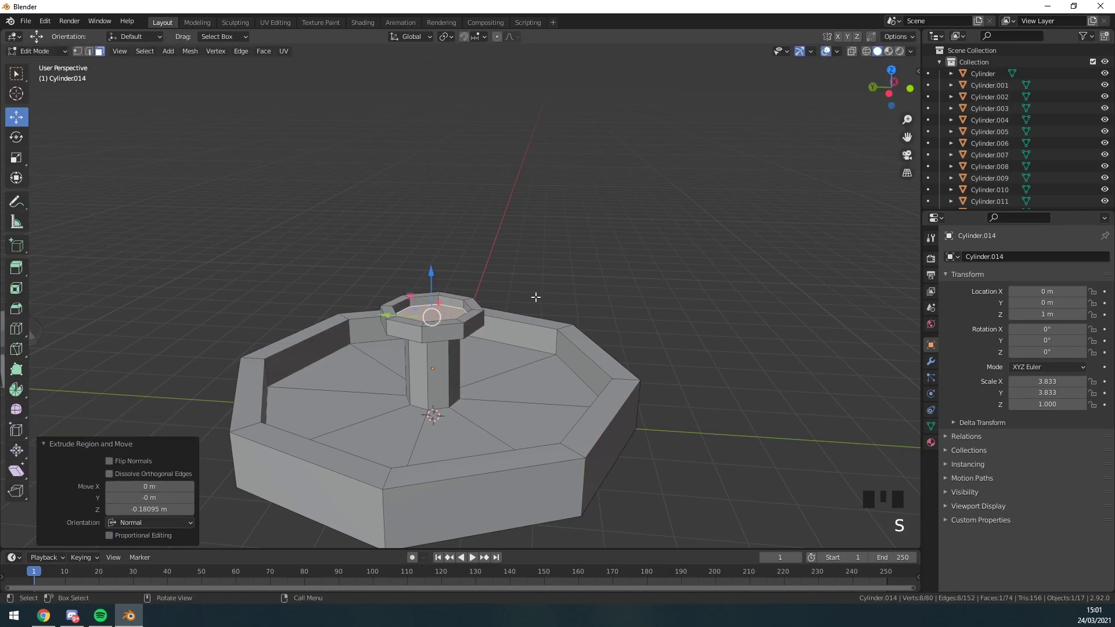
Step: Extrude the small bowl's floor in place, scale it to about 0.473, and extrude it upward as a thinner column
key(e)
right_click(528, 296)
key(s)
click(478, 301)
key(e)
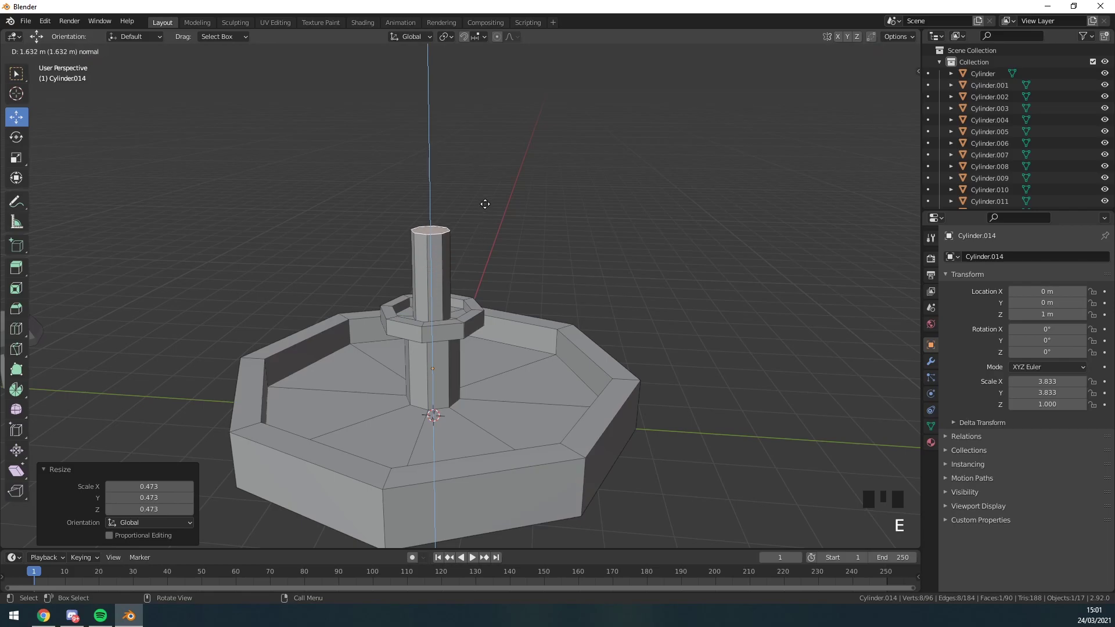
click(486, 194)
Step: Extrude the thin column's top face in place, scale it outward, and extrude it up about 0.2 m as a cap
key(e)
right_click(494, 192)
key(s)
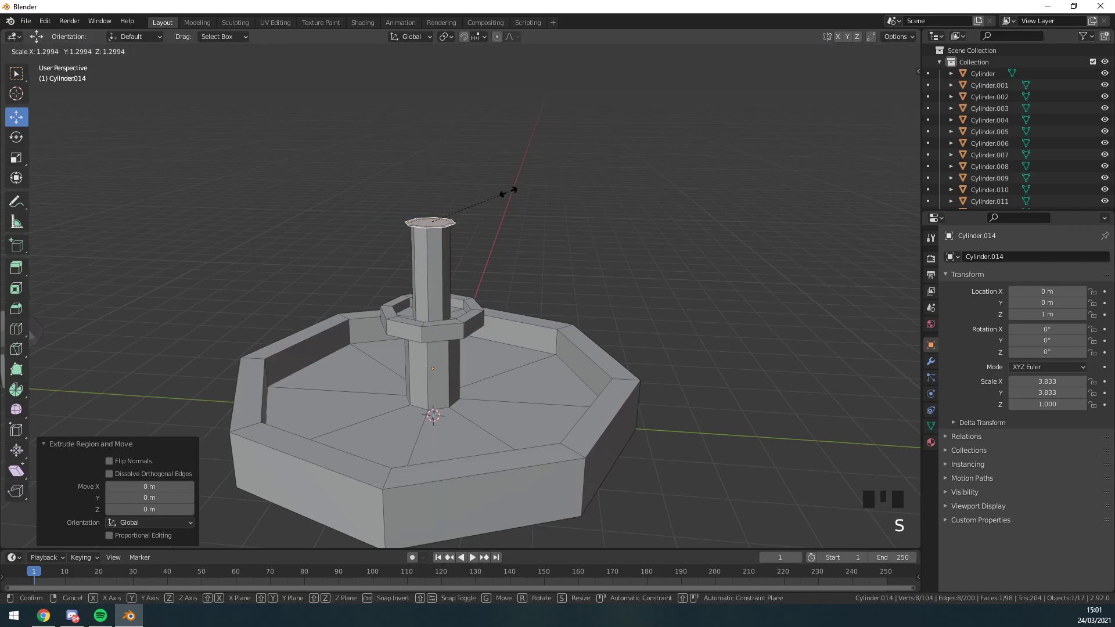
click(528, 192)
key(e)
click(528, 186)
Step: Inset the cap's top face, extrude it slightly downward as a recess, and return to Object Mode
key(i)
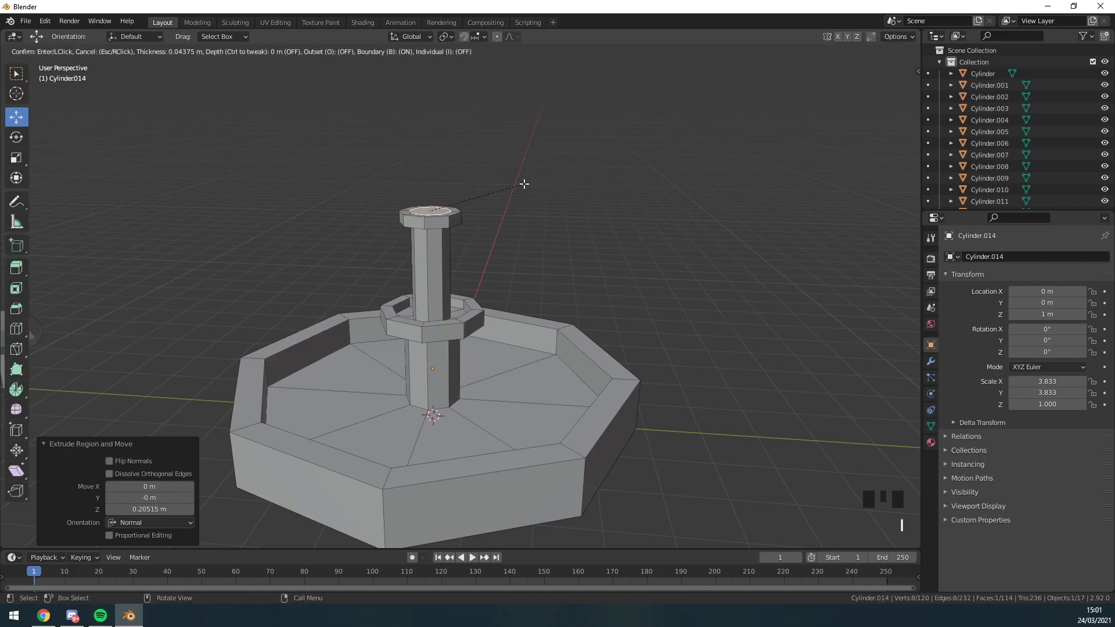
click(522, 183)
key(e)
click(523, 190)
key(Tab)
click(546, 199)
scroll(545, 232, down, 6)
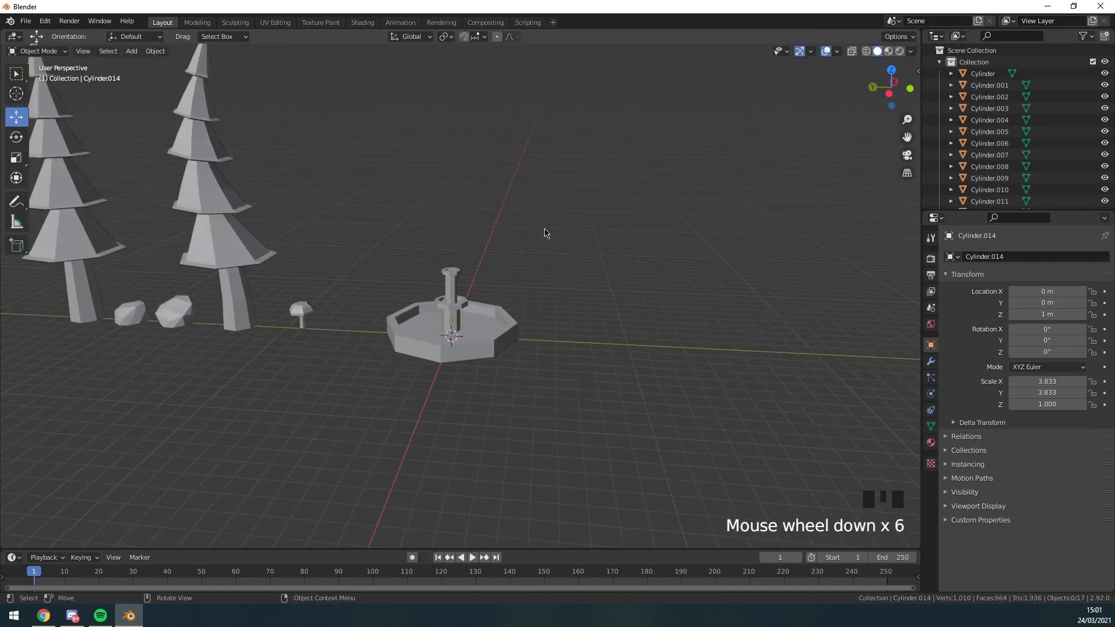
Step: Move the fountain 2 m in the positive Y direction
middle_drag(467, 317, 489, 317)
scroll(490, 317, up, 4)
scroll(488, 316, down, 3)
drag(581, 187, 406, 346)
shift+middle_drag(406, 346, 505, 365)
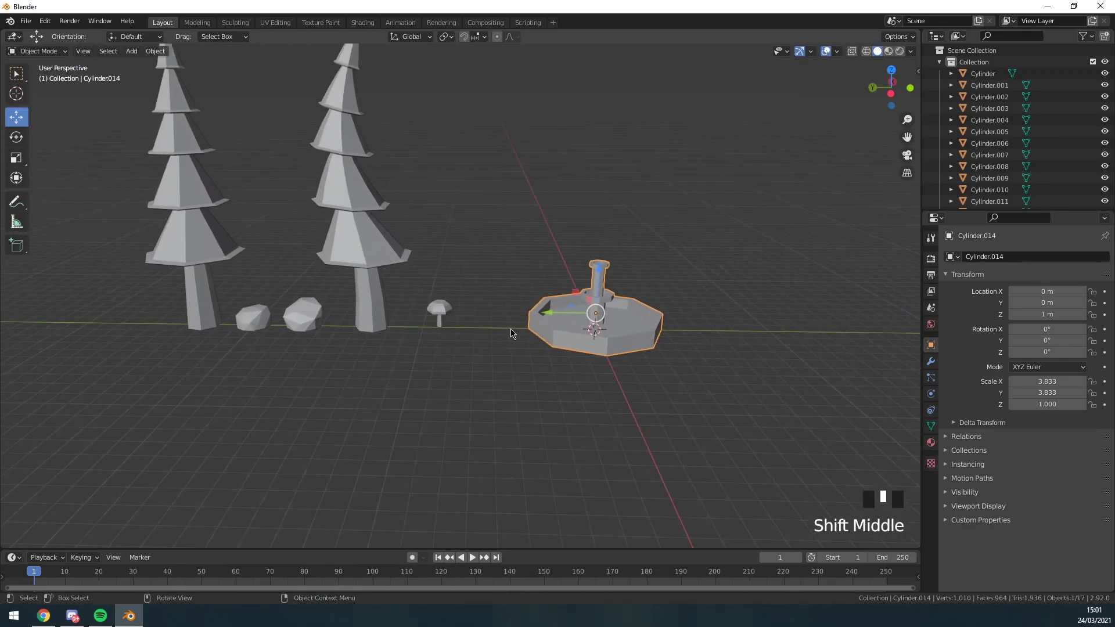
ctrl+drag(546, 308, 642, 244)
click(642, 244)
Step: Move the two rocks and the mushroom in the negative Y direction to the other side of the fountain, with the mushroom outermost
scroll(522, 236, down, 4)
middle_drag(476, 197, 355, 285)
drag(356, 286, 662, 334)
click(569, 222)
ctrl+drag(442, 311, 472, 312)
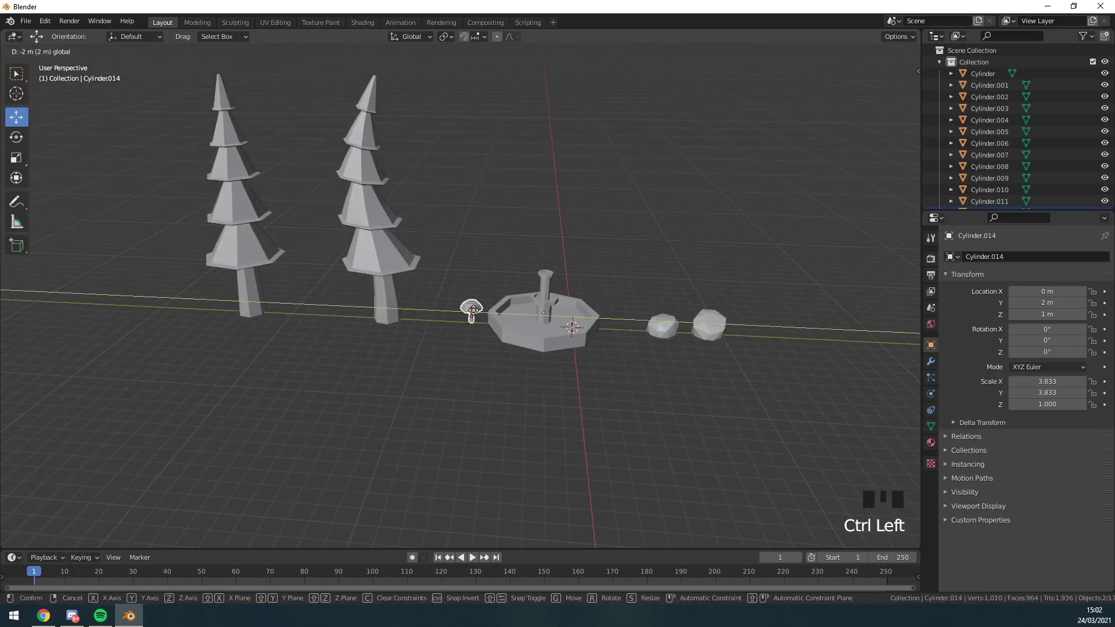
ctrl+drag(735, 327, 736, 326)
Step: Move the bent pine and the straight pine in the negative Y direction, closer to the fountain
drag(441, 103, 362, 278)
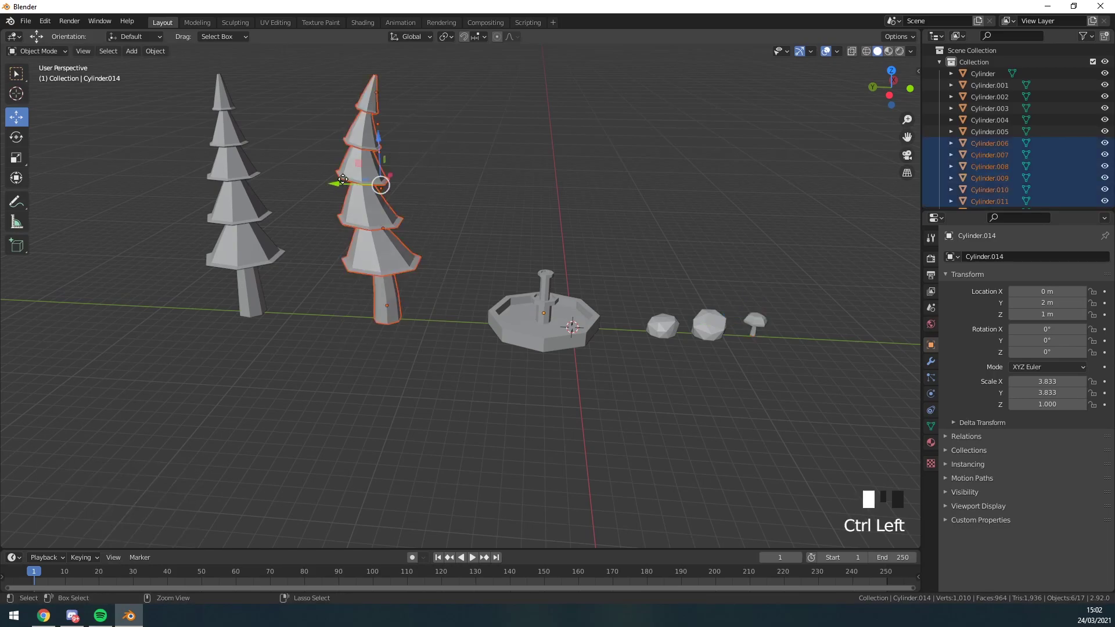
ctrl+drag(342, 179, 383, 193)
click(336, 236)
drag(296, 94, 148, 311)
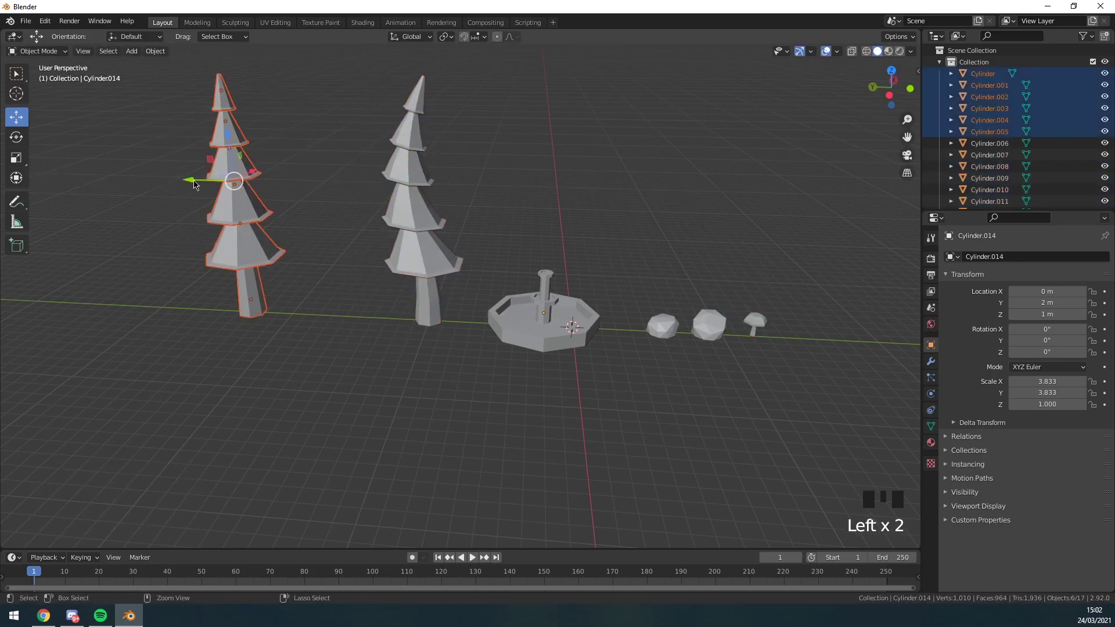
ctrl+drag(194, 185, 251, 181)
click(385, 368)
middle_drag(386, 368, 376, 313)
scroll(375, 313, down, 3)
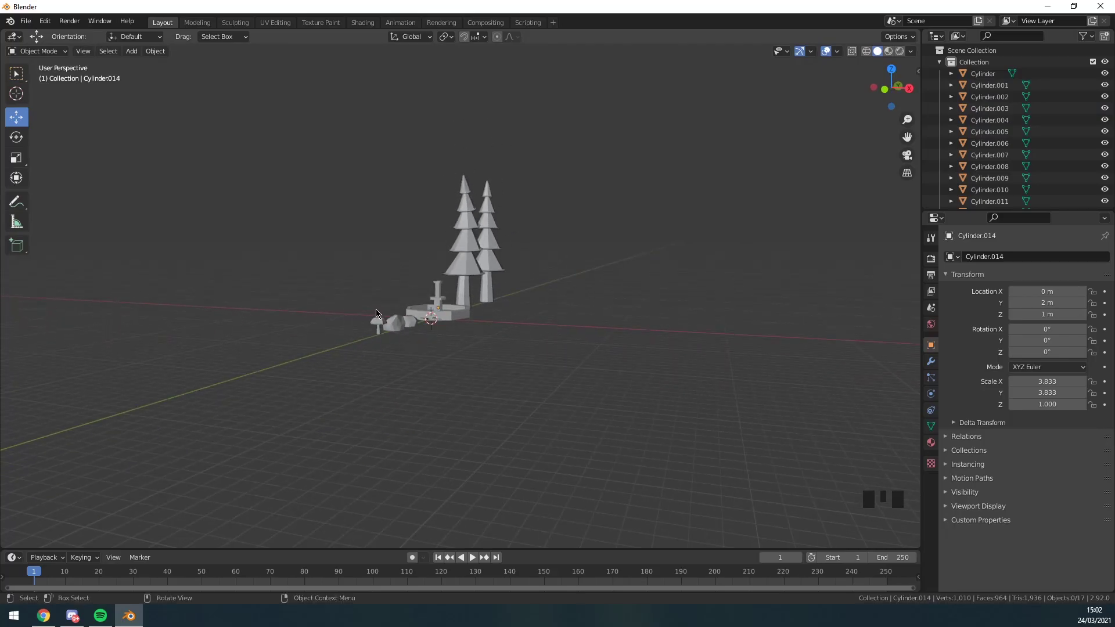
middle_drag(497, 348, 604, 376)
scroll(478, 187, up, 1)
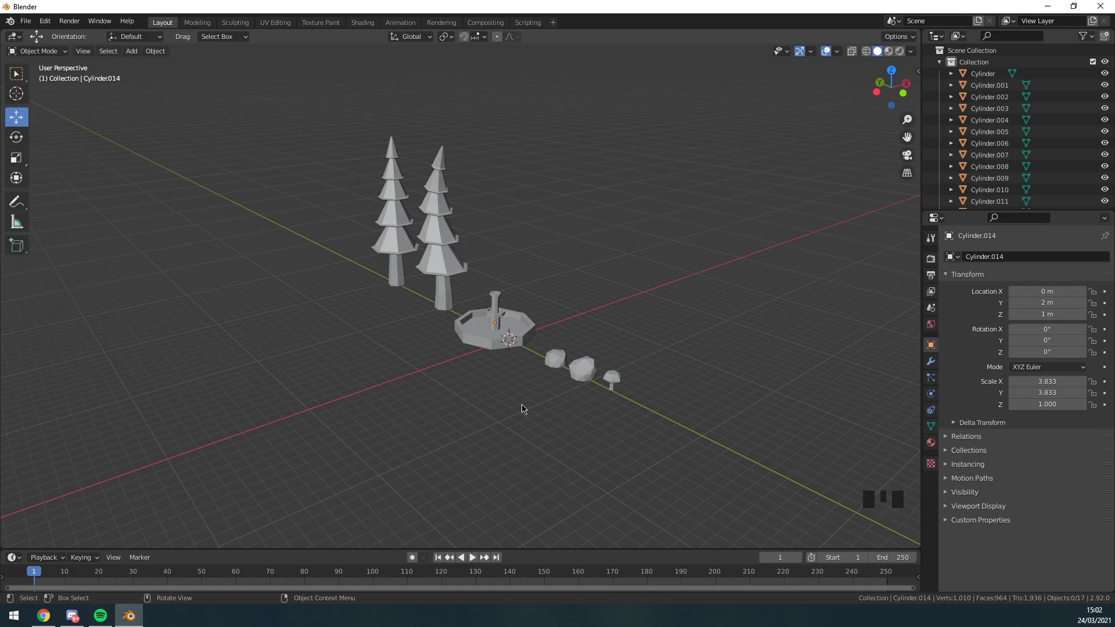
middle_drag(463, 311, 411, 309)
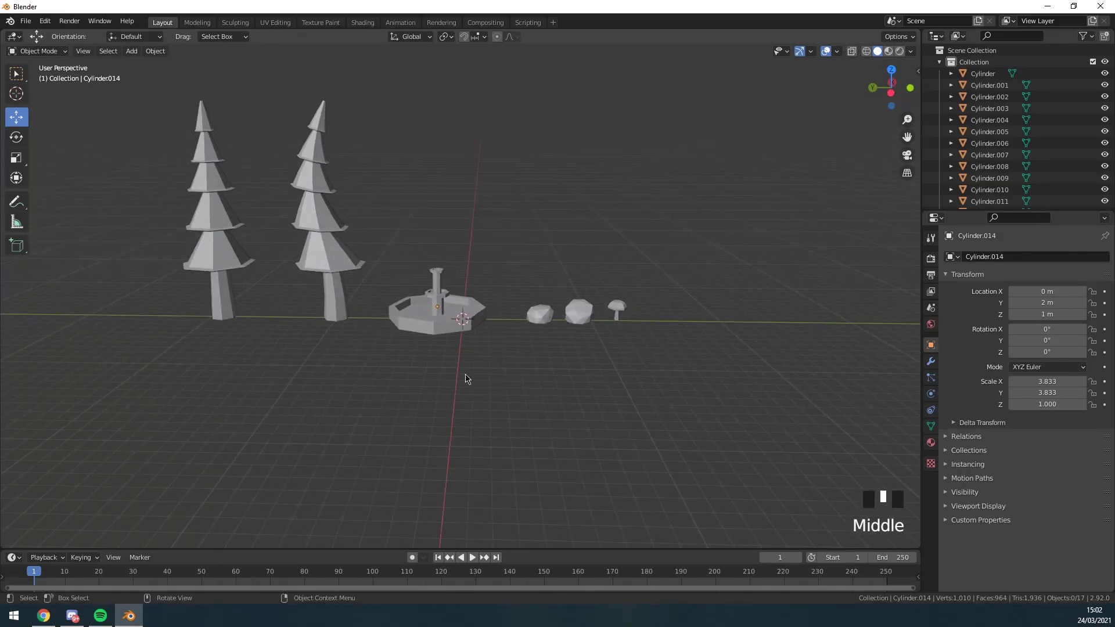